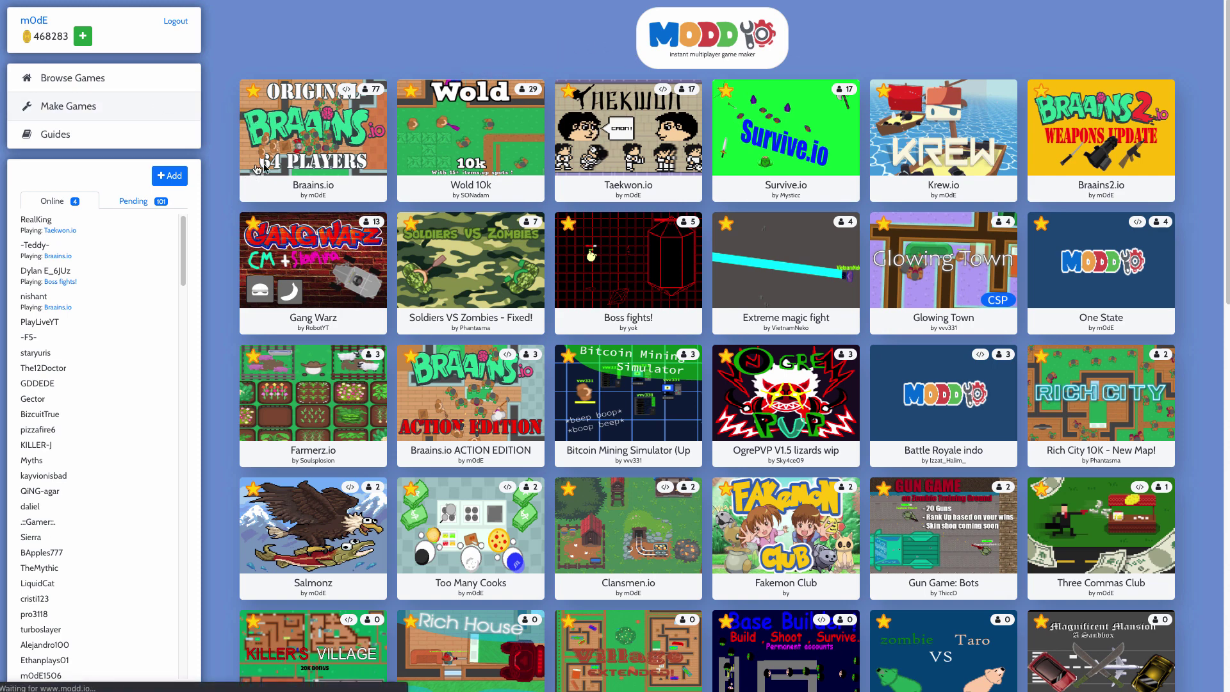
Step: Create a new game from the Blank Template with the 64x64 Dungeon RPG map, keeping the default player unit and Glock item
left_click(160, 105)
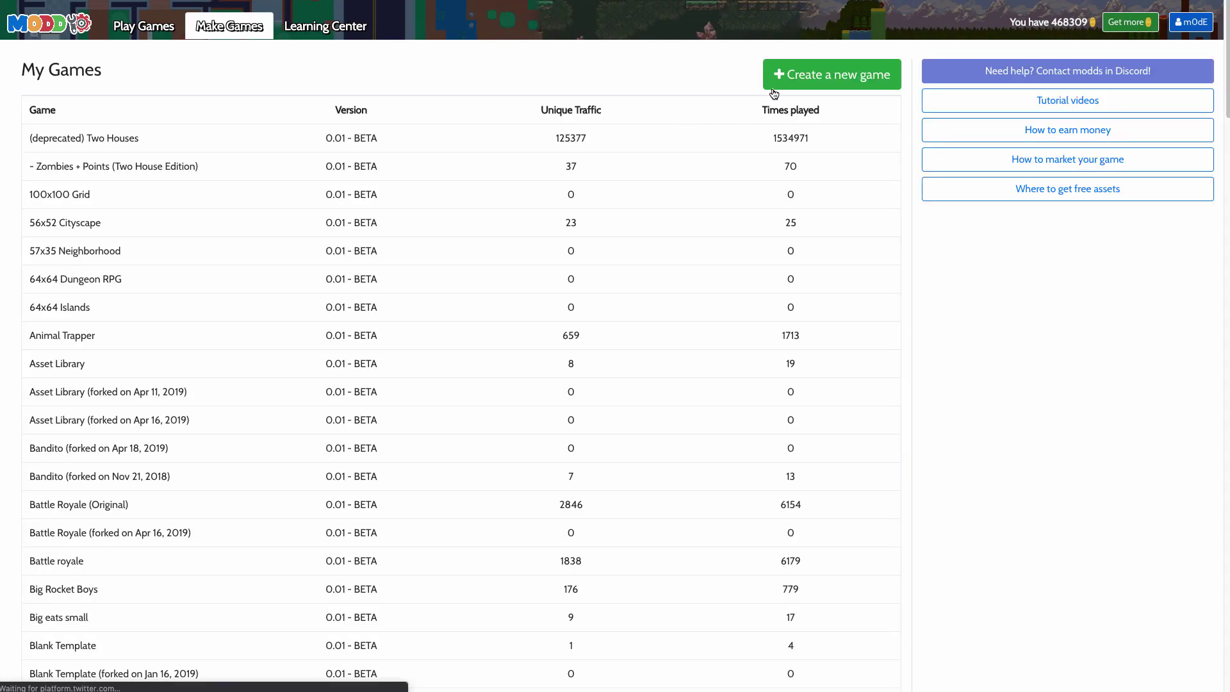
left_click(820, 74)
left_click(416, 209)
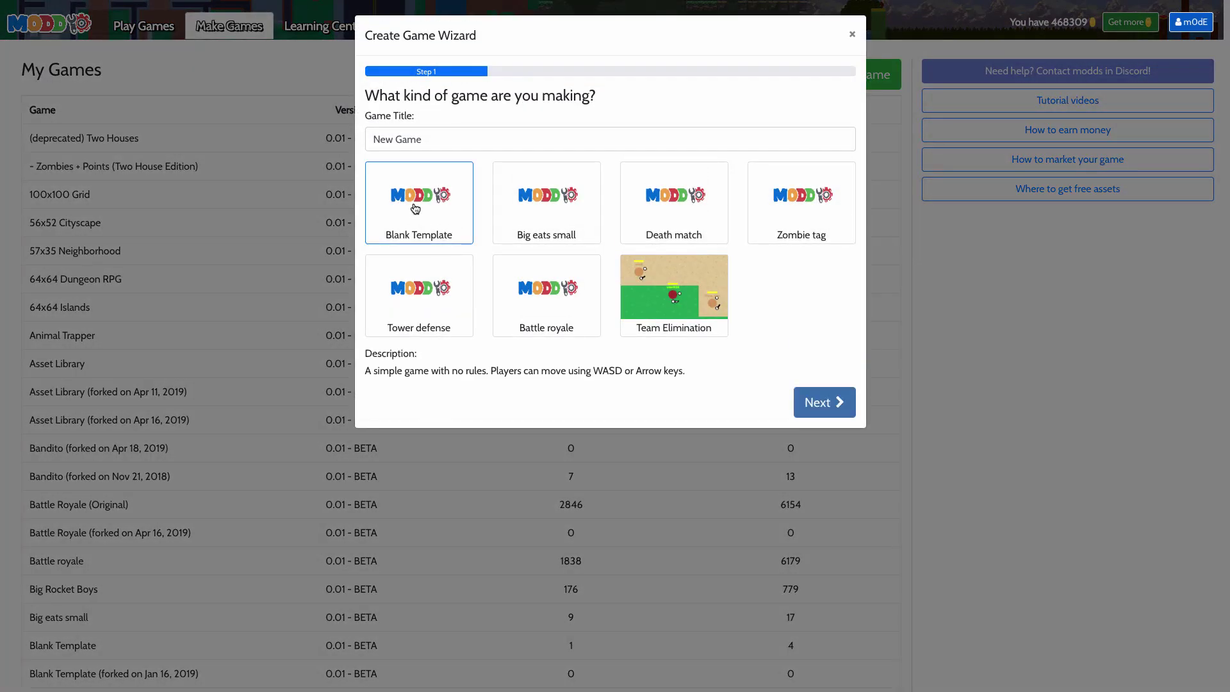
left_click(826, 404)
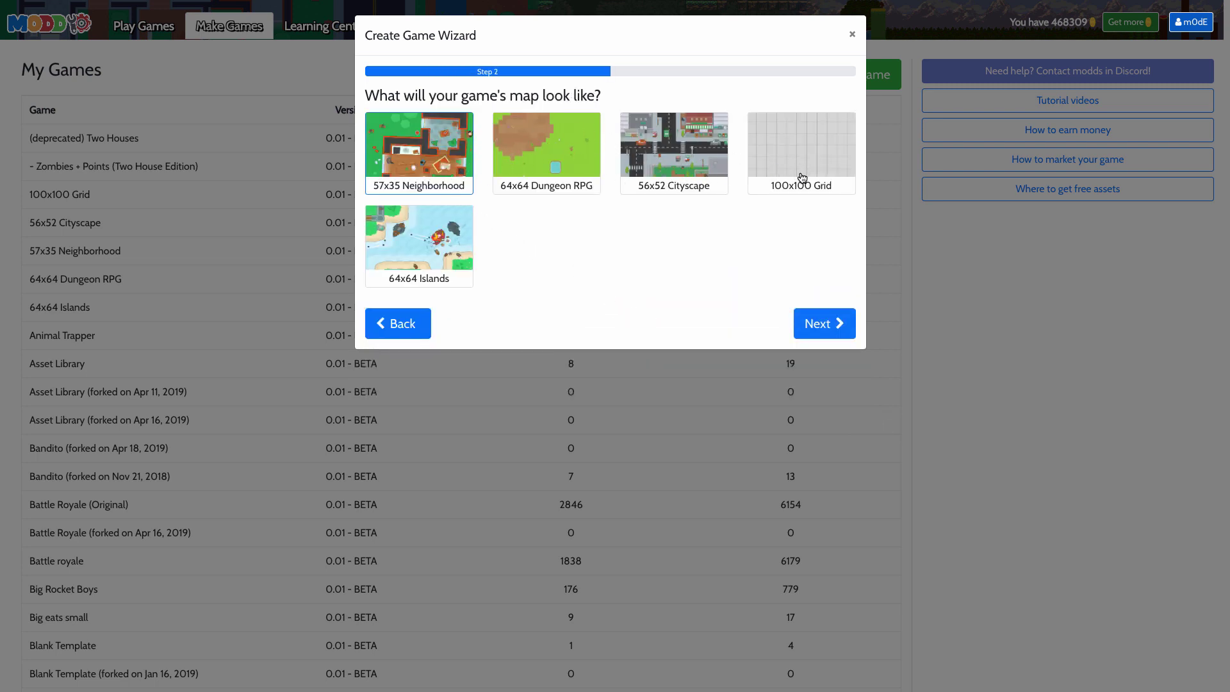
left_click(575, 187)
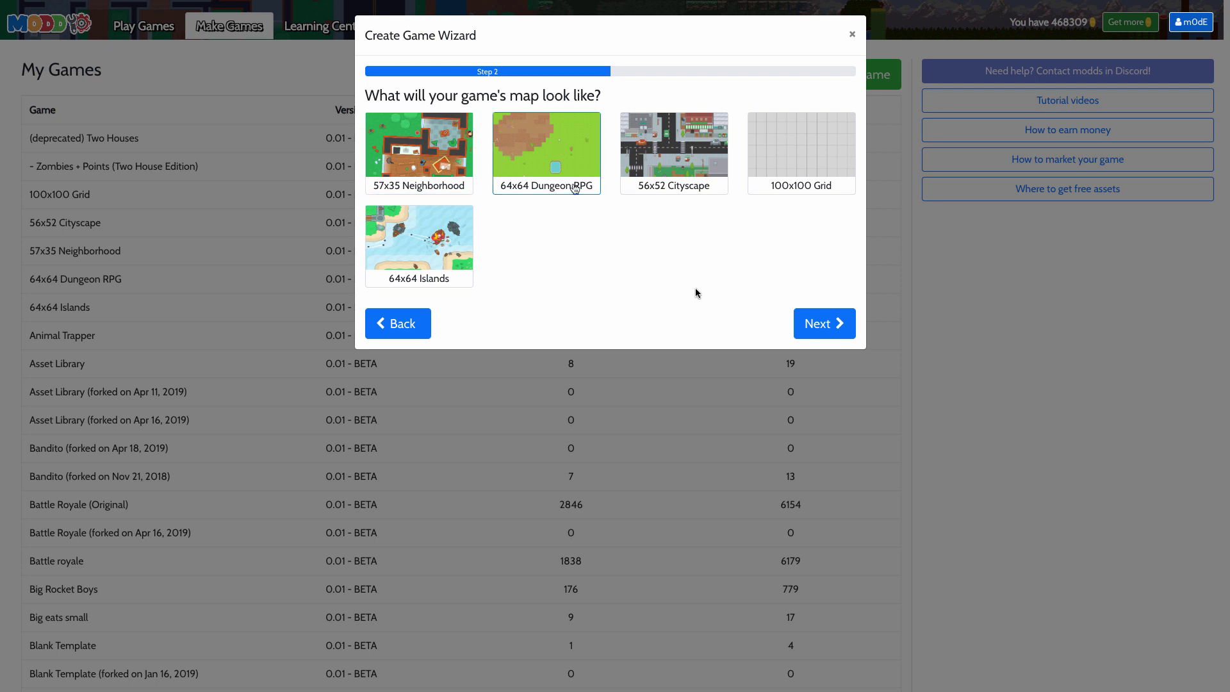
left_click(827, 321)
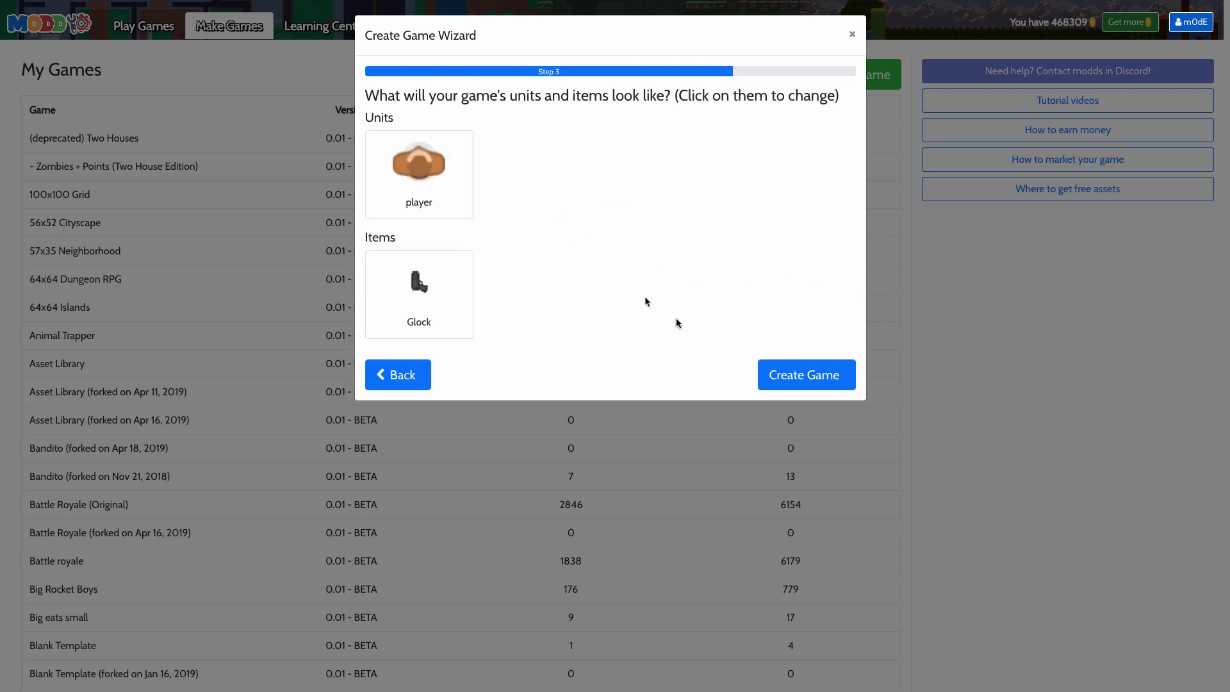
left_click(794, 375)
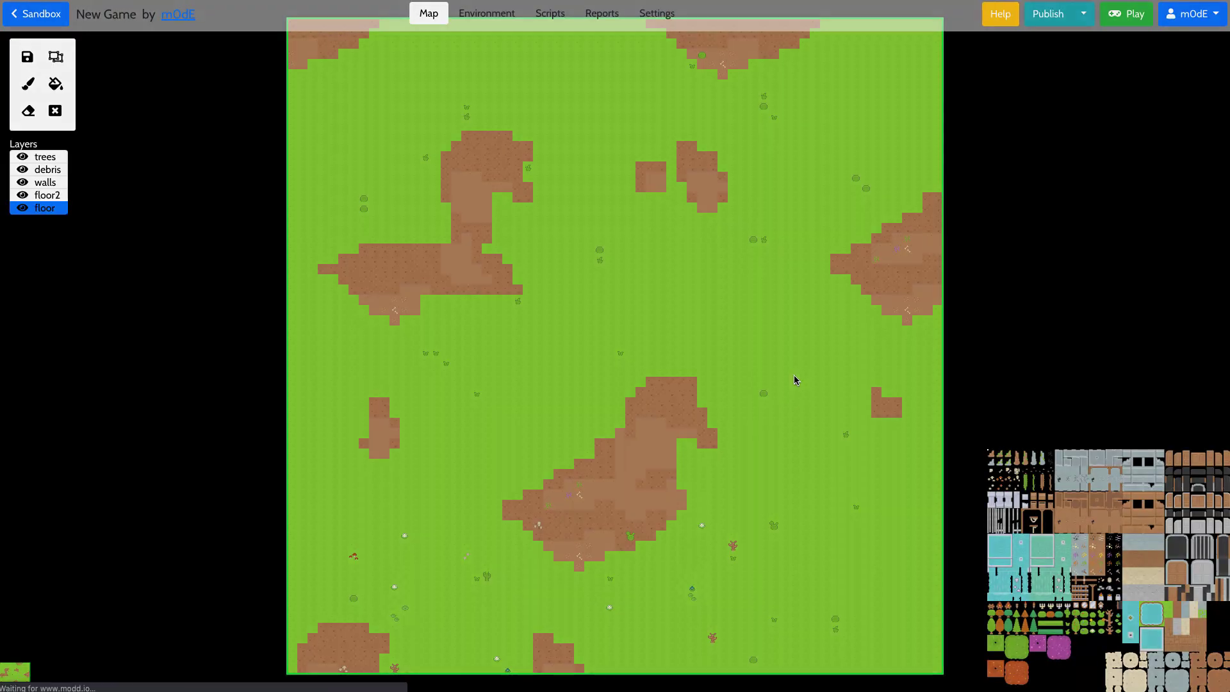
Step: Launch the new game and test walking around the grass while firing the gun
left_click(635, 209)
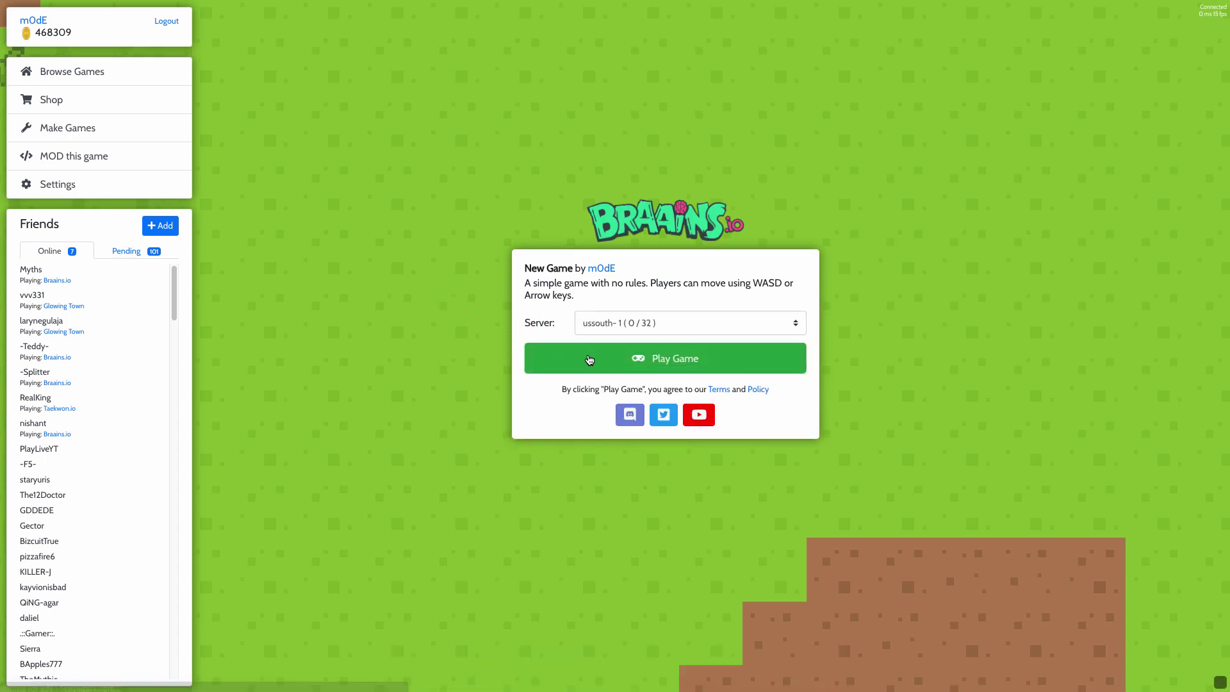
left_click(588, 358)
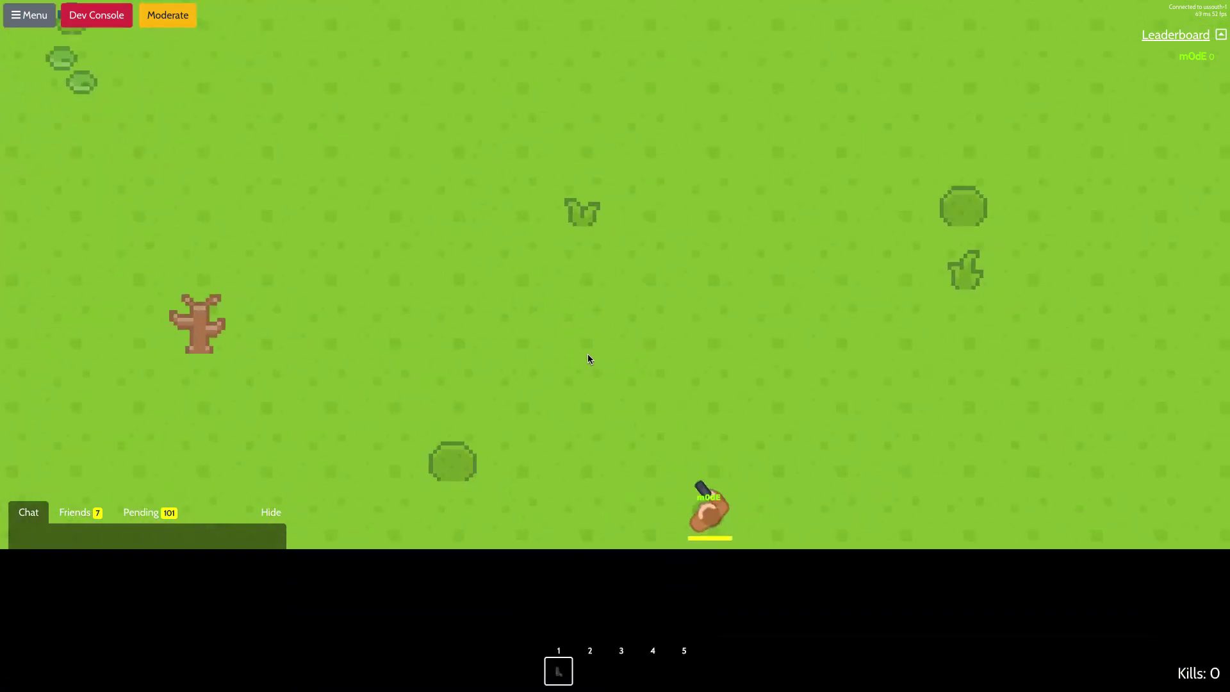
key("w")
key("a")
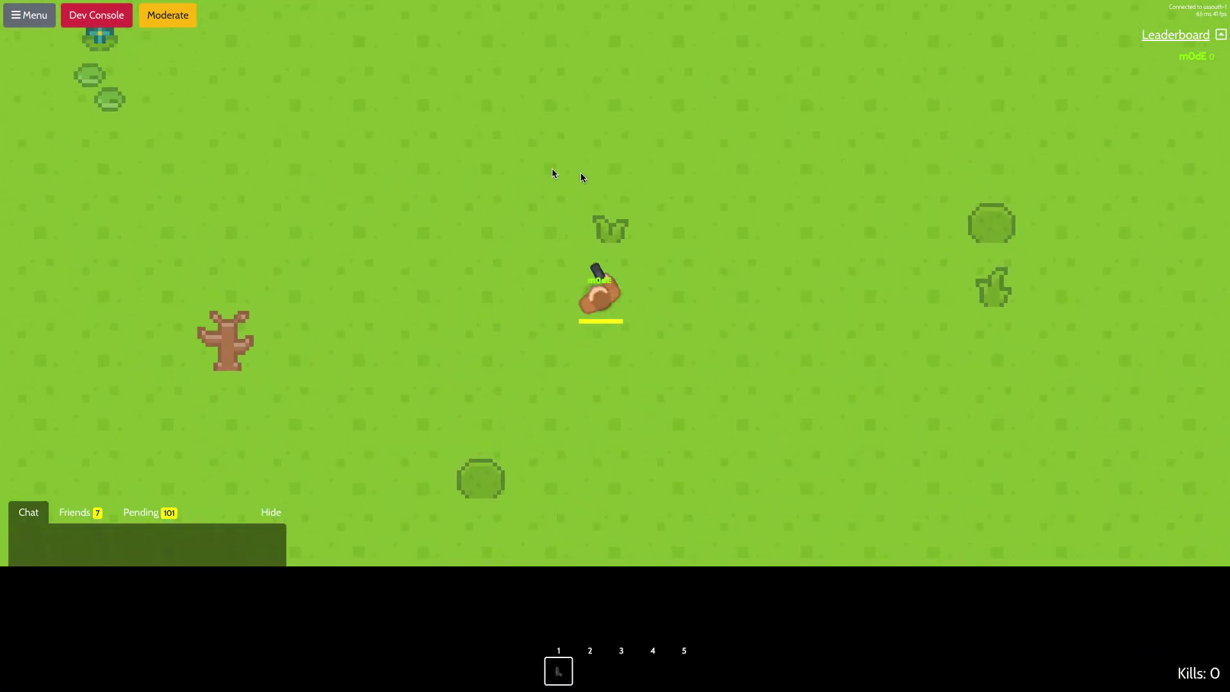
key("a")
left_click(641, 171)
left_click(660, 165)
key("a")
left_click(660, 165)
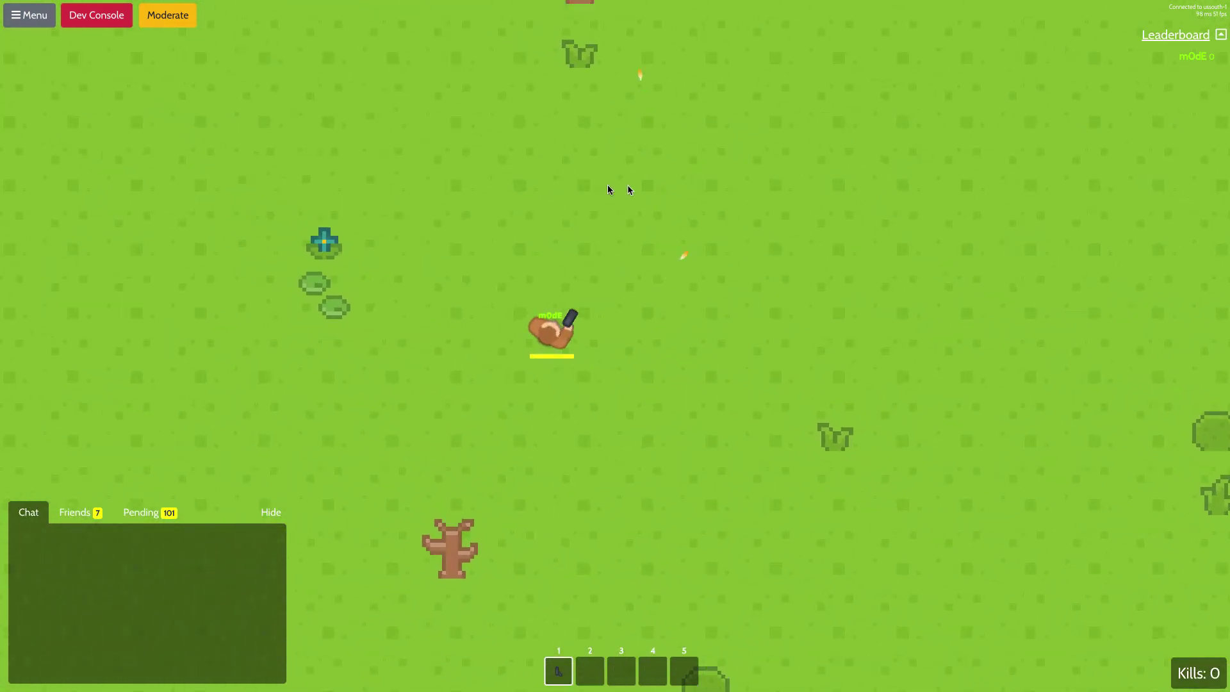
left_click(571, 164)
key("d")
key("w")
left_click(571, 163)
left_click(691, 163)
left_click(693, 163)
key("w")
key("a")
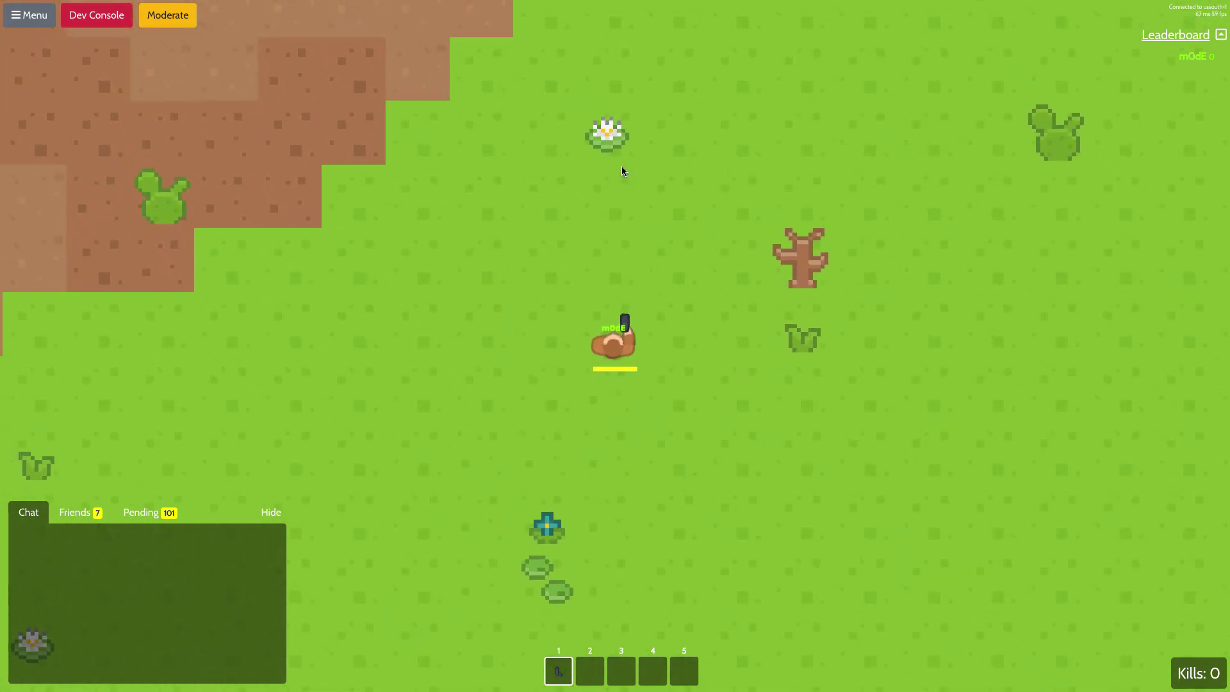
Step: Test dropping the gun on the ground and picking it up again
key("g")
key("a")
key("s")
key("d")
key("w")
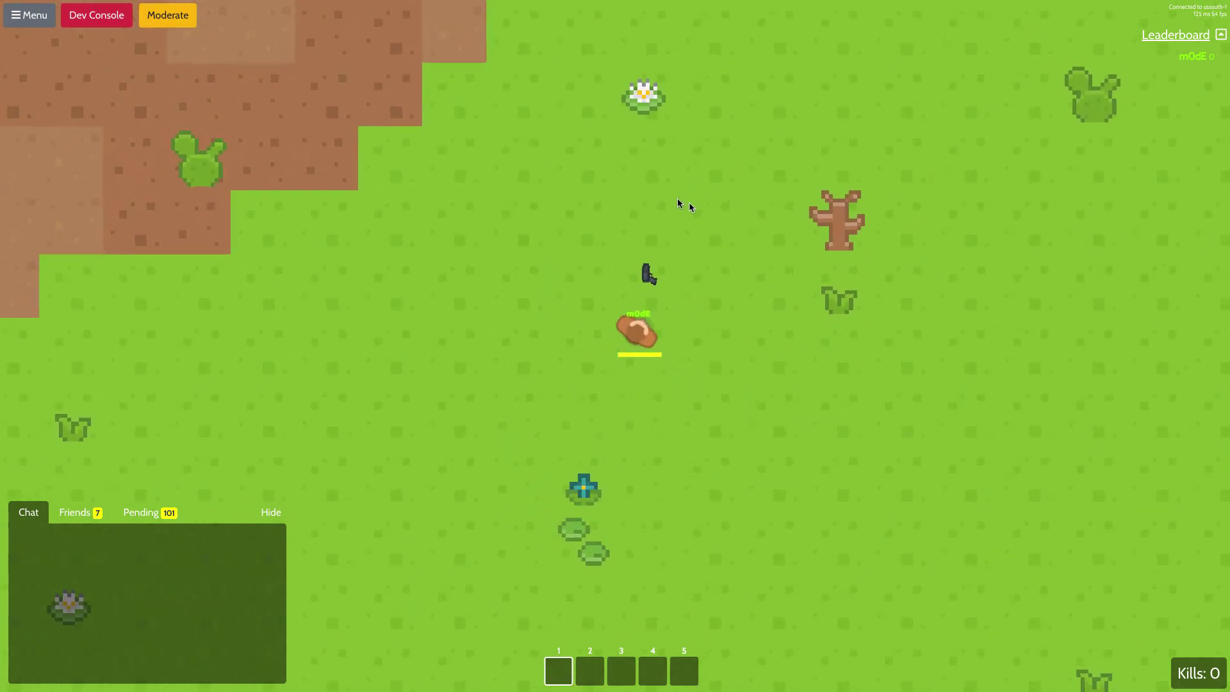
key("a")
key("e")
key("a")
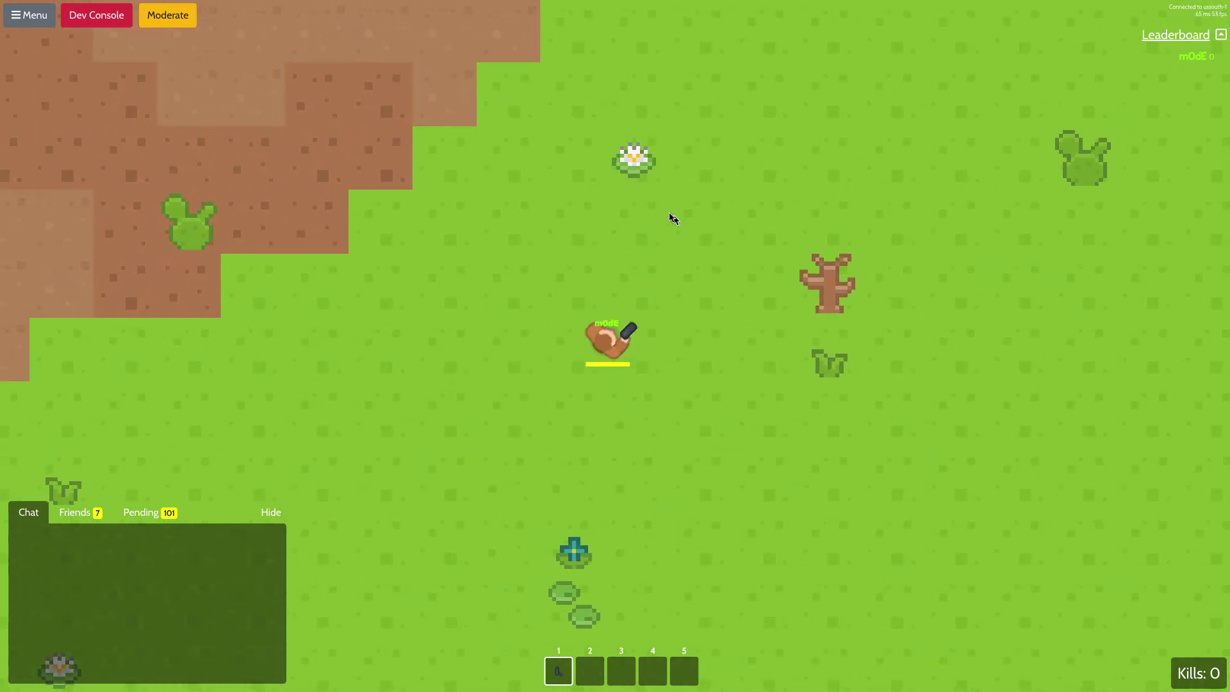
Step: Walk the character from the grass through the brown dirt area, firing a few shots on the way
key("w")
key("w")
key("a")
left_click(798, 162)
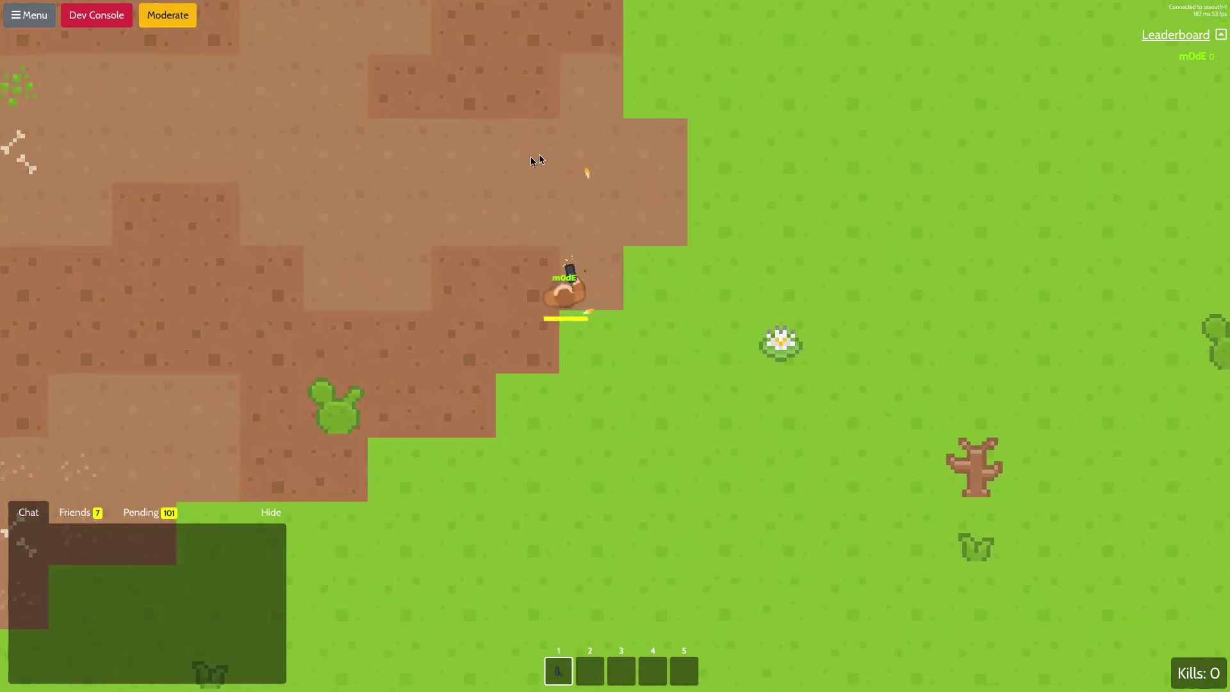
left_click(545, 157)
left_click(653, 157)
key("d")
left_click(492, 141)
key("w")
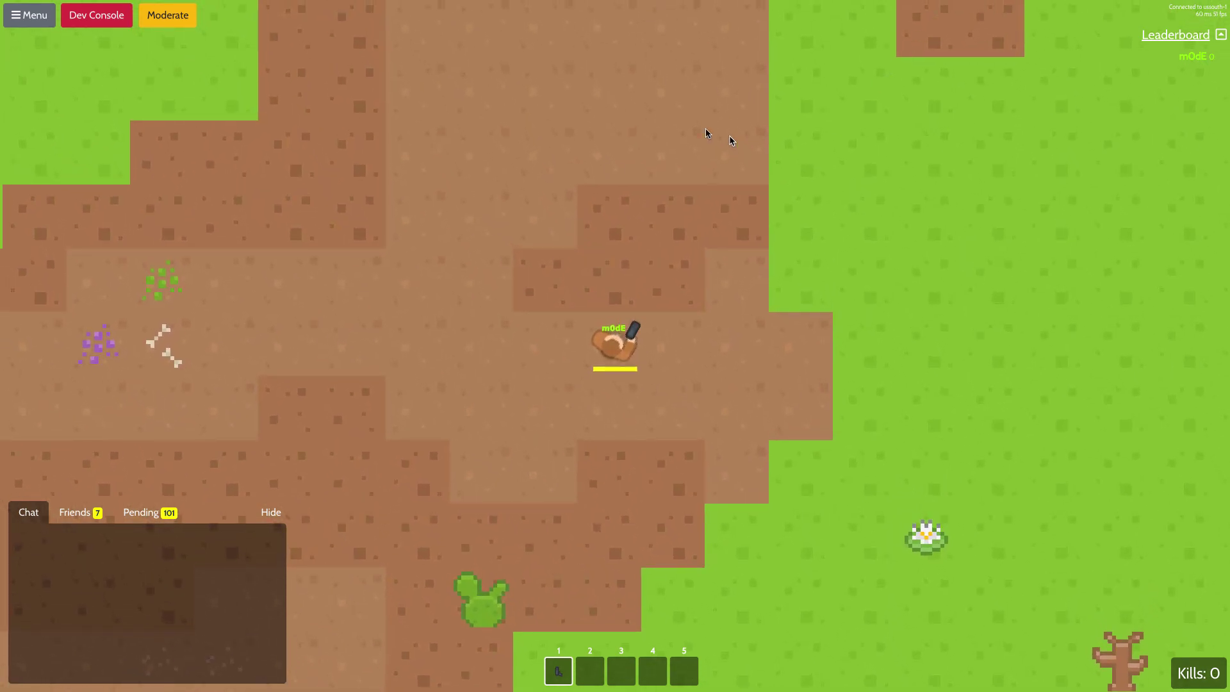
key("a")
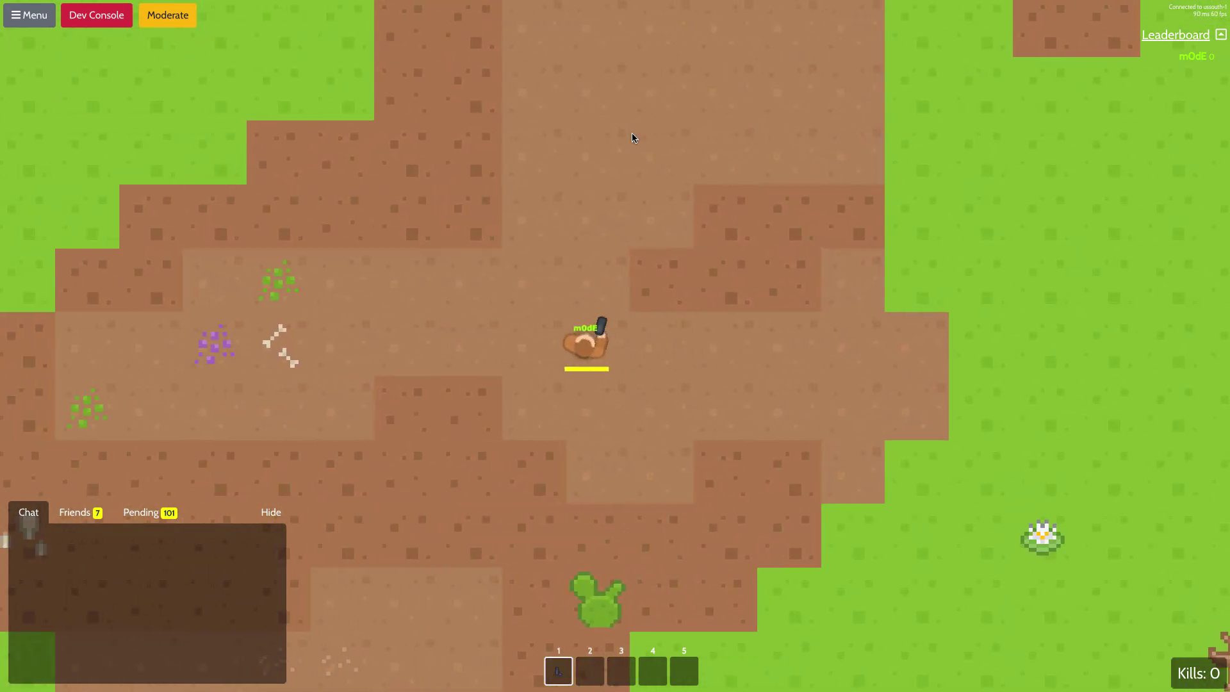
key("a")
key("w")
key("d")
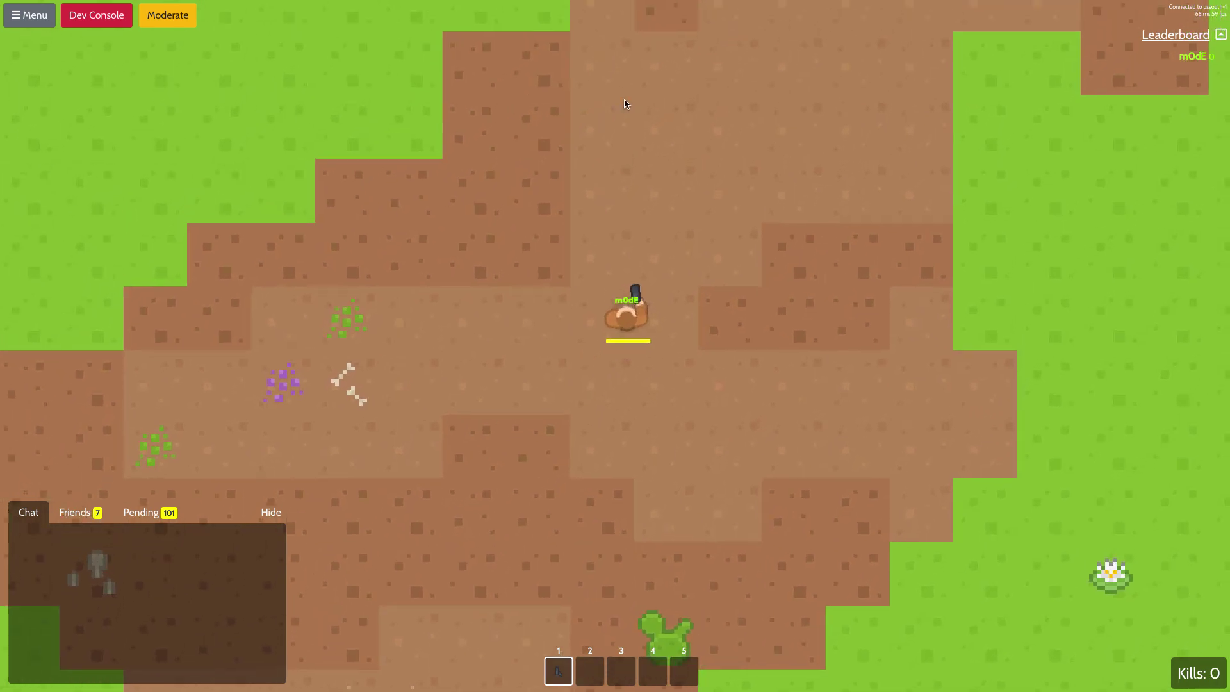
key("d")
key("w")
key("d")
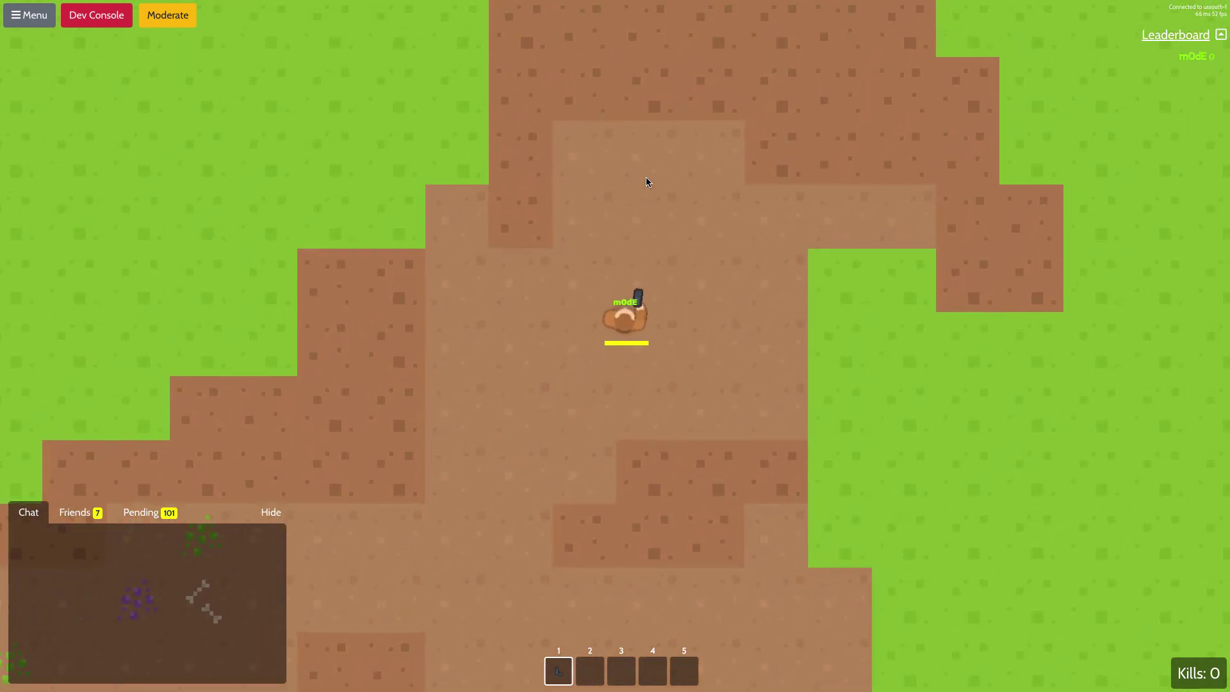
key("d")
key("s")
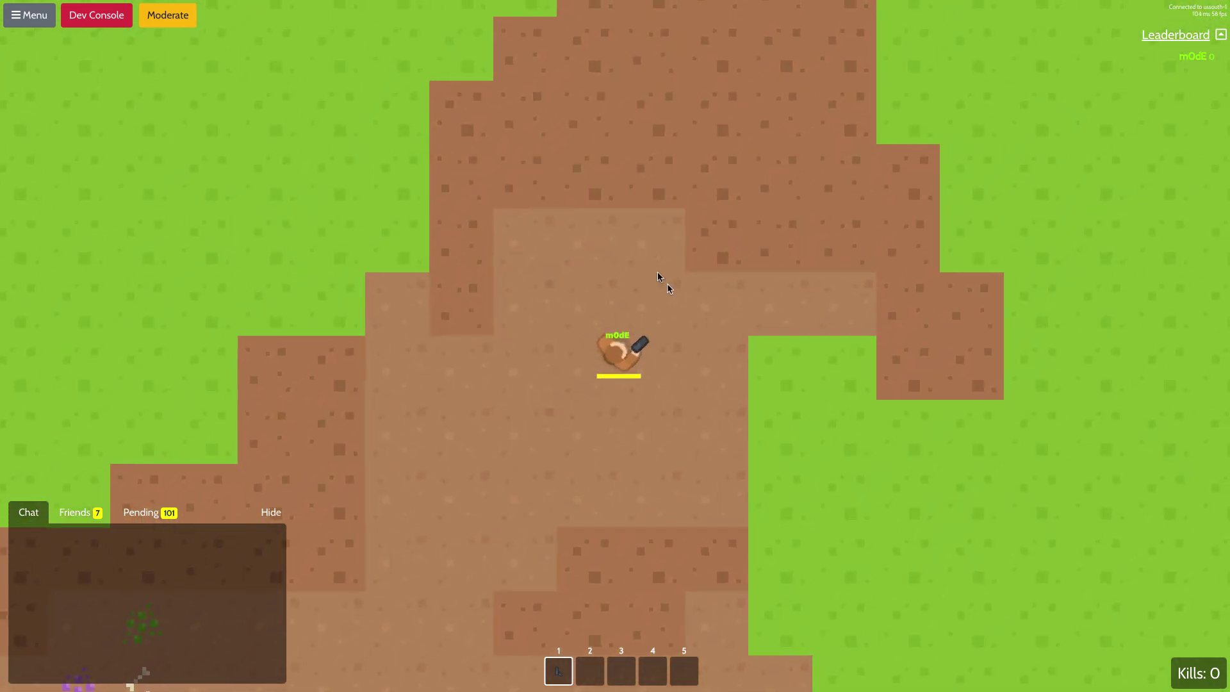
Step: Fire the gun repeatedly in different directions while moving around on the dirt area
key("a")
key("w")
key("d")
key("s")
left_click(615, 188)
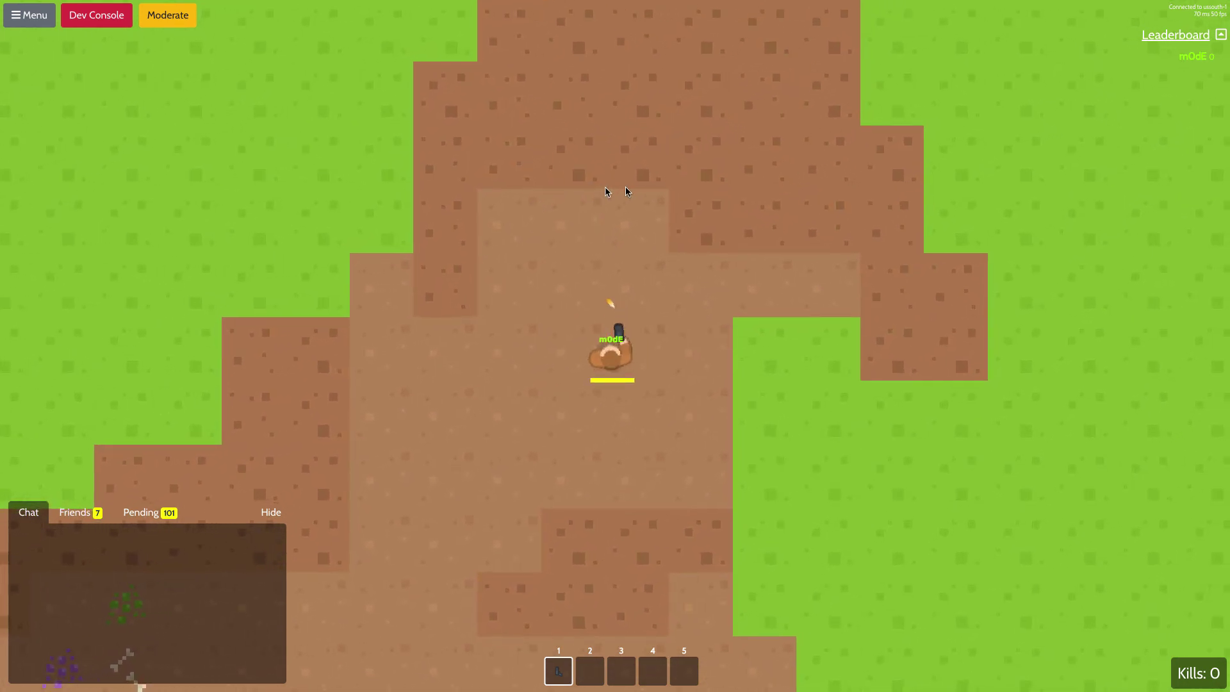
key("a")
left_click(625, 185)
key("w")
key("d")
left_click(647, 177)
left_click(647, 176)
key("a")
left_click(514, 175)
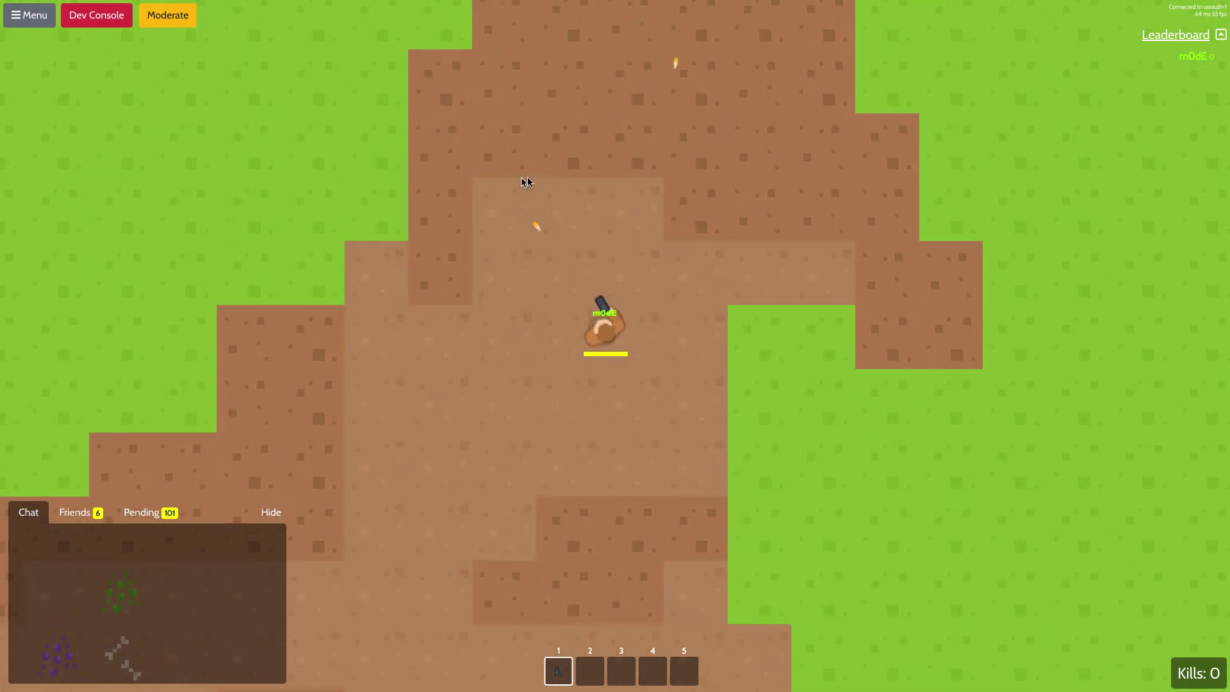
key("s")
left_click(653, 150)
left_click(566, 159)
key("w")
left_click(566, 159)
key("d")
left_click(574, 159)
key("a")
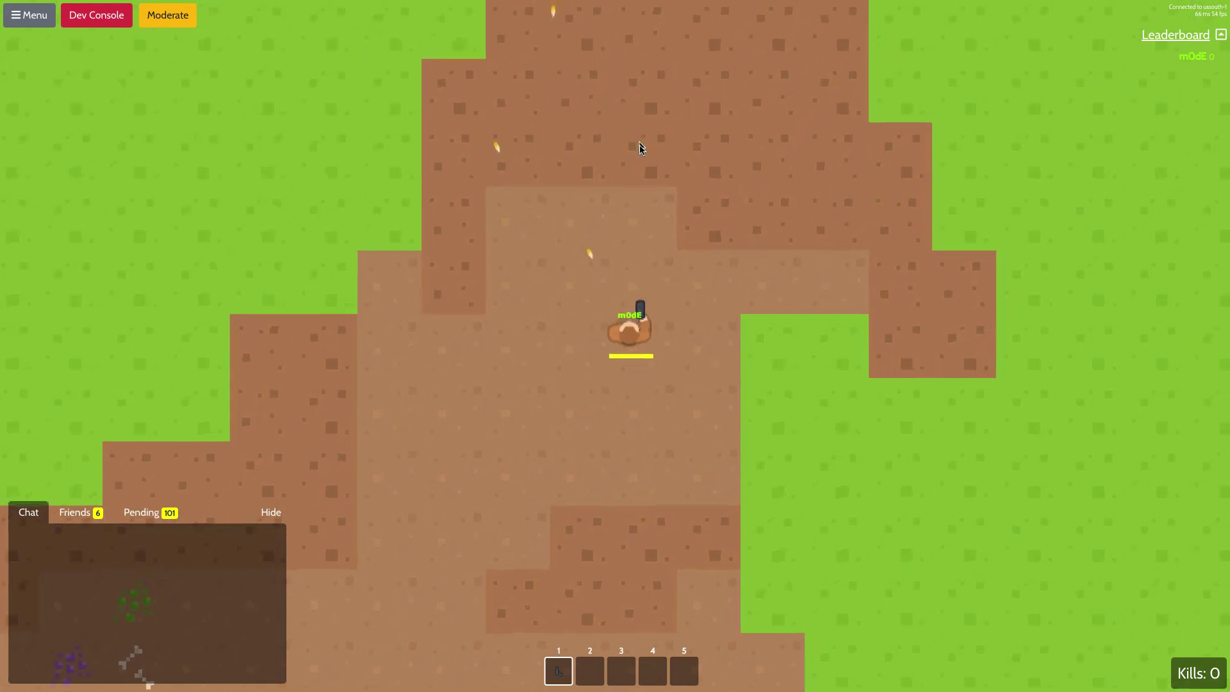
key("s")
left_click(636, 155)
left_click(636, 156)
left_click(551, 164)
key("d")
key("w")
left_click(579, 171)
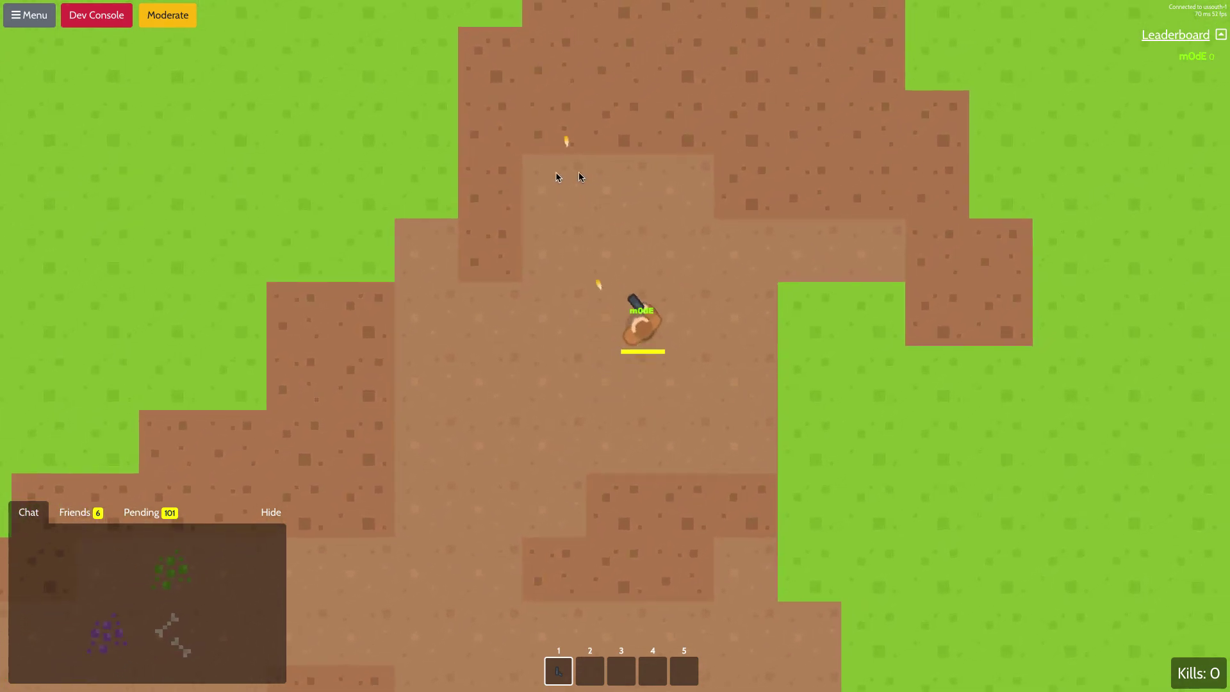
left_click(578, 171)
key("a")
key("s")
left_click(639, 171)
left_click(641, 176)
key("d")
key("w")
left_click(606, 200)
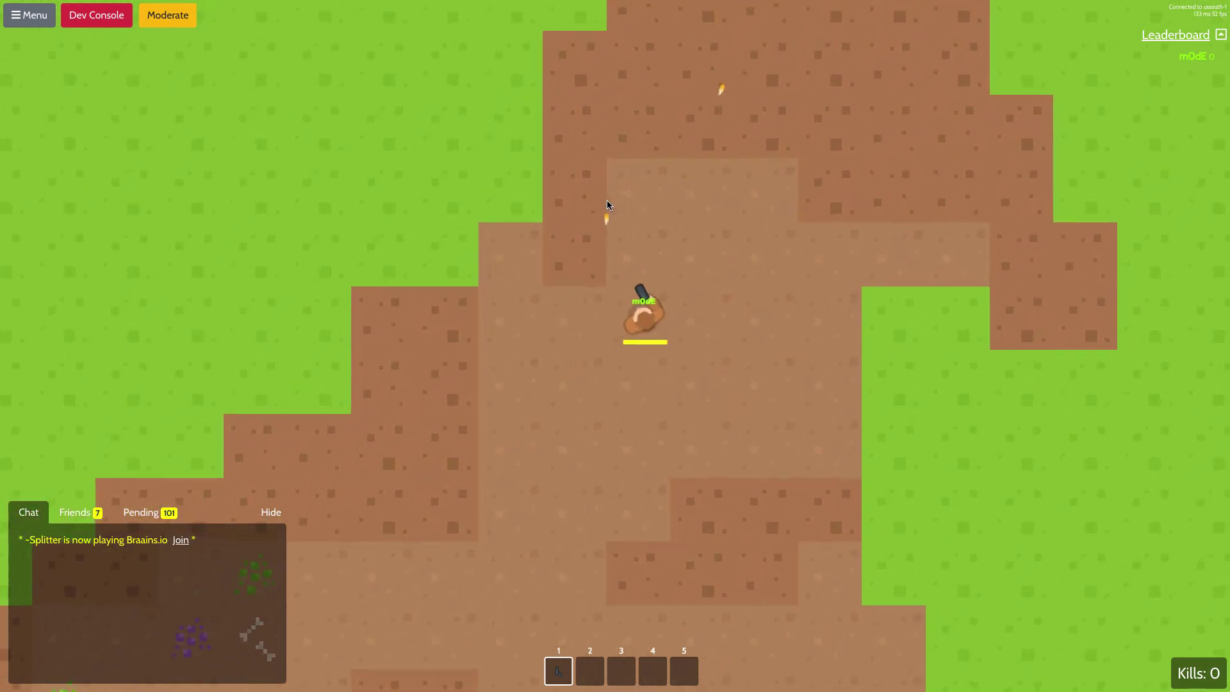
left_click(610, 197)
left_click(614, 203)
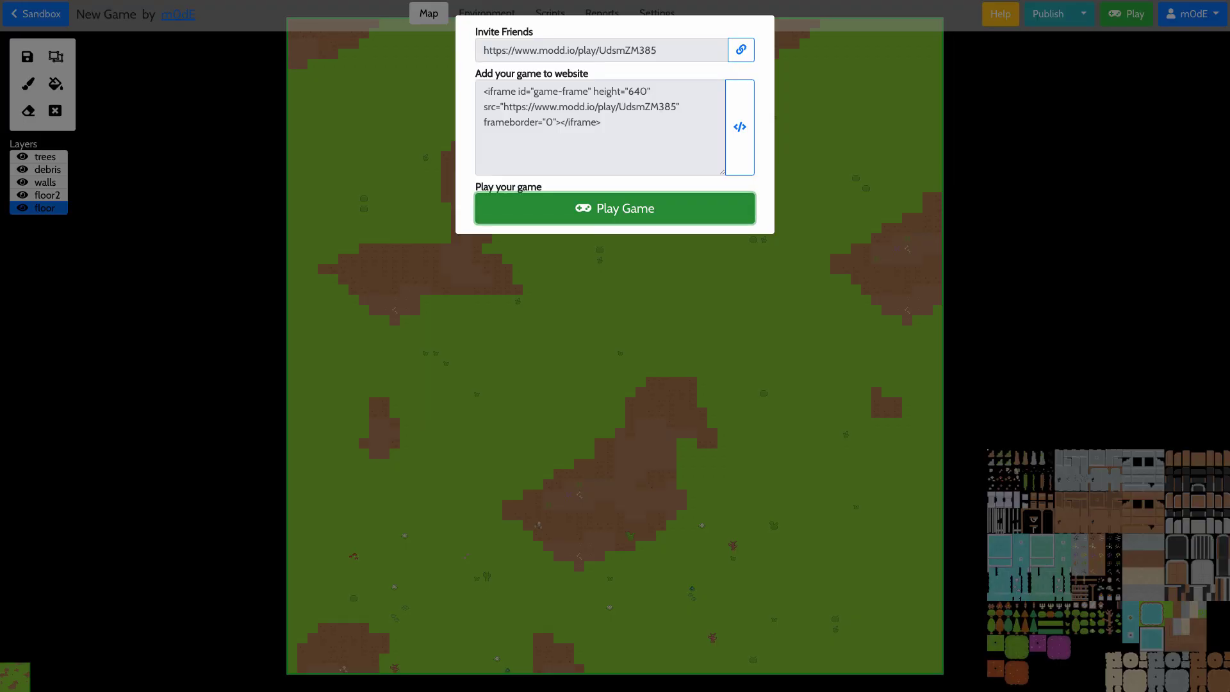
Step: Return to the game editor, dismiss the game-sharing dialog and show the keybindings of the player unit type
left_click(423, 238)
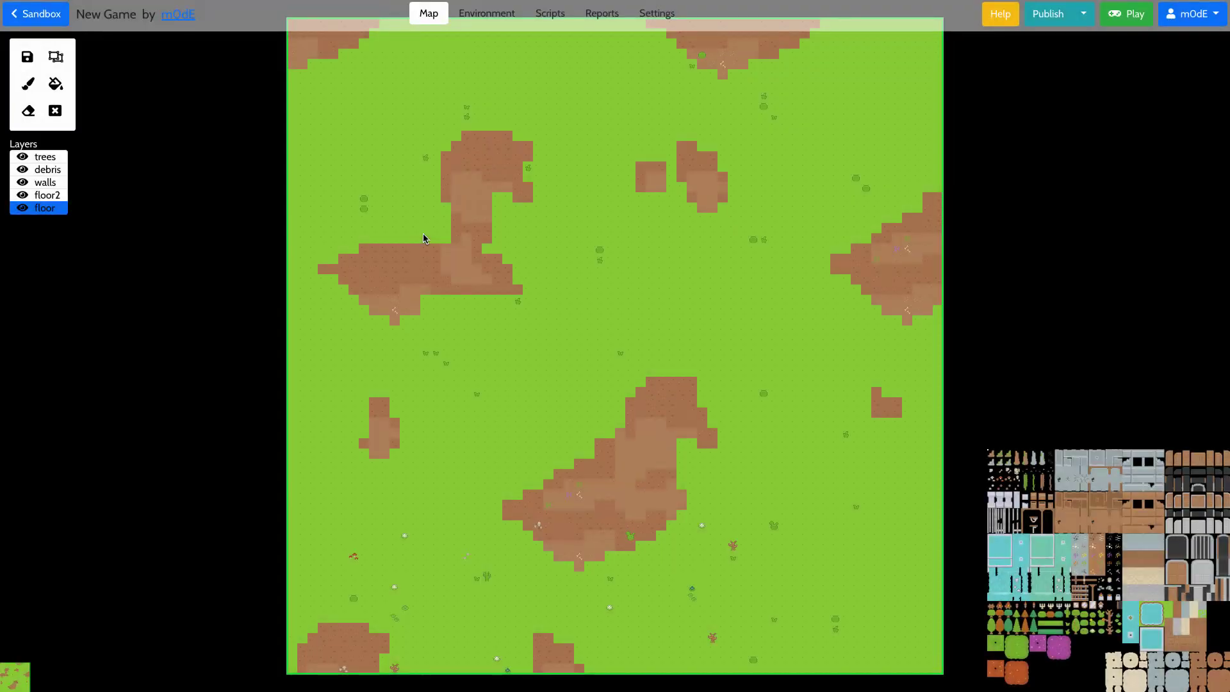
left_click(495, 18)
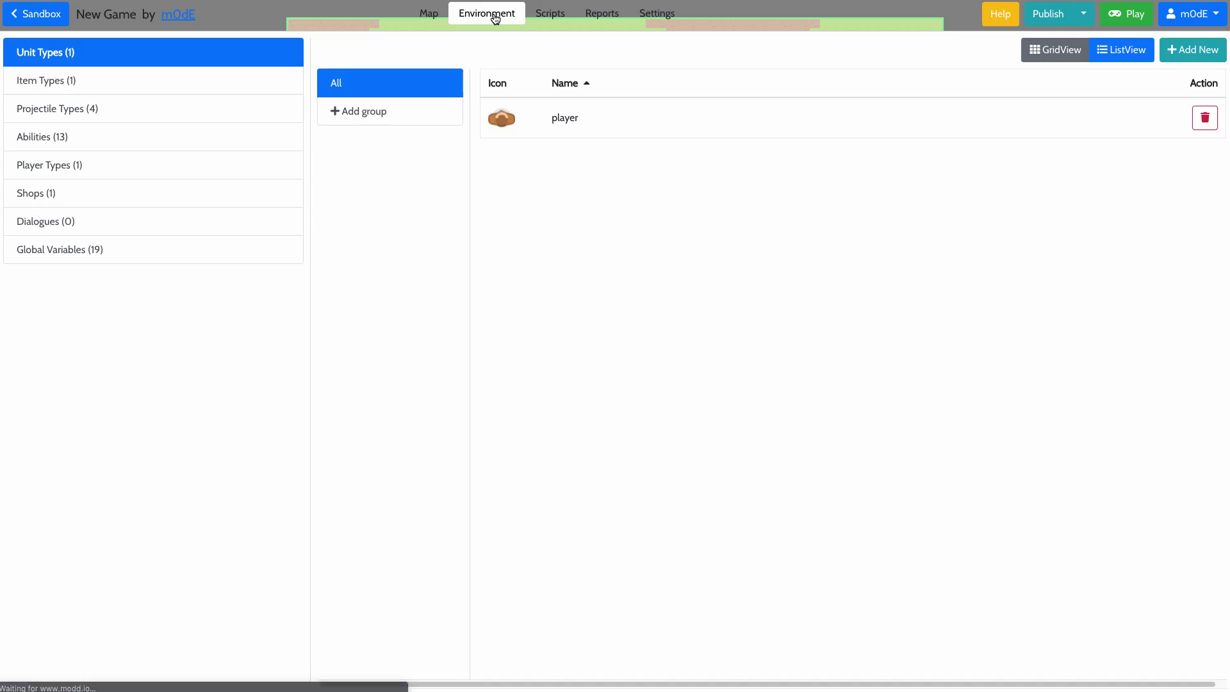
left_click(565, 127)
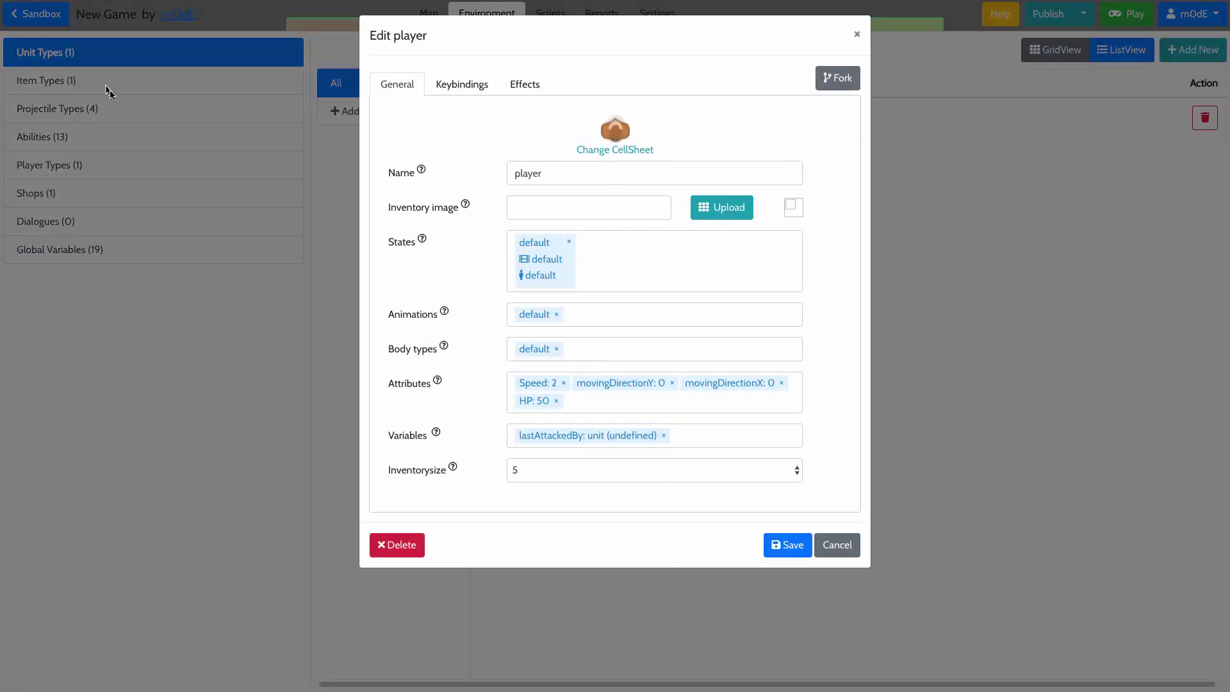
left_click(459, 90)
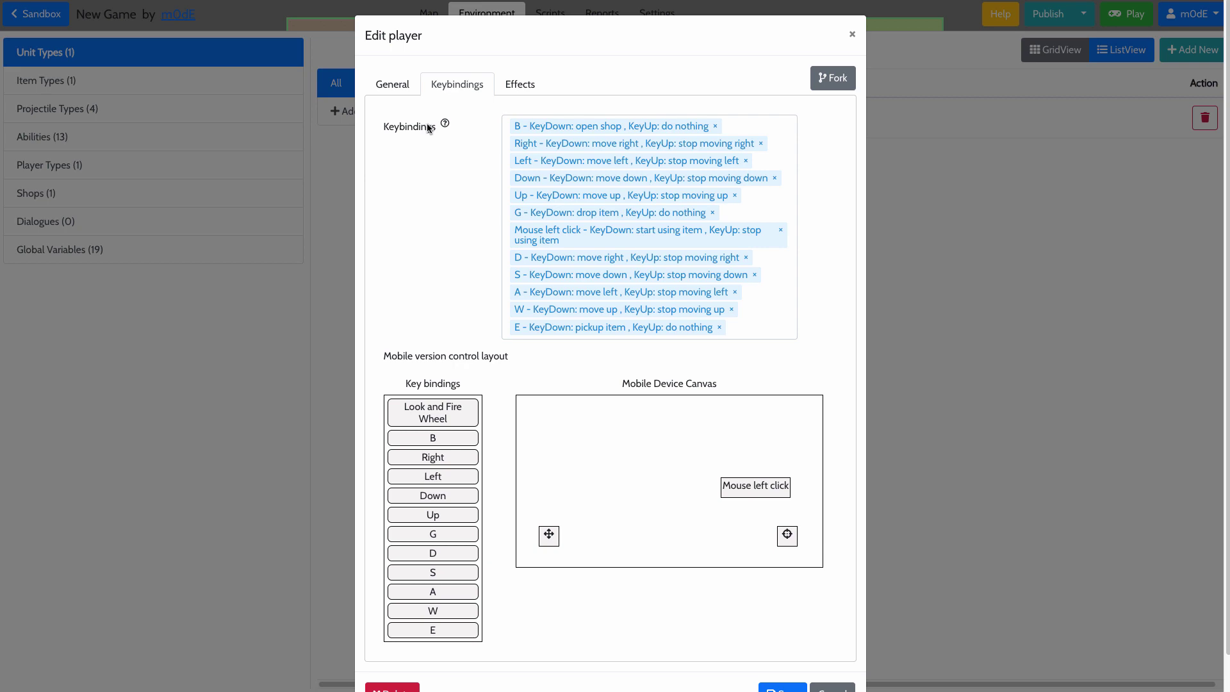
Step: Examine the key-down and key-up abilities of the mouse left click keybinding, and close the player unit without saving
left_click(555, 239)
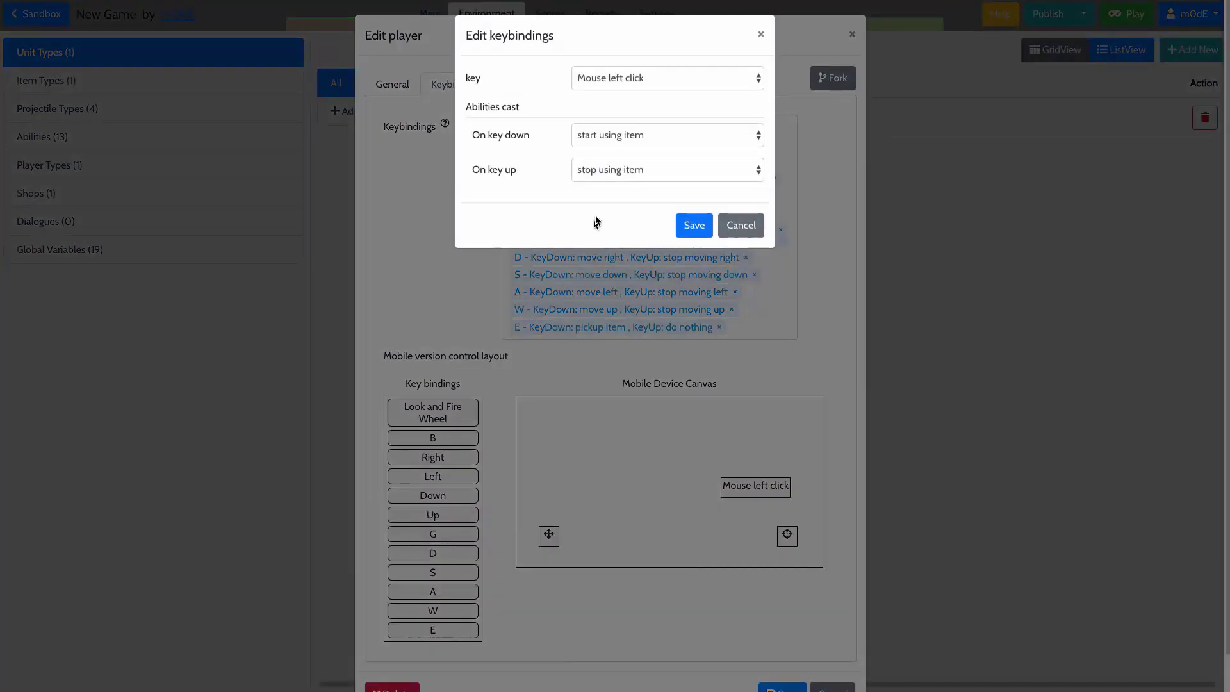
left_click(610, 135)
left_click(609, 139)
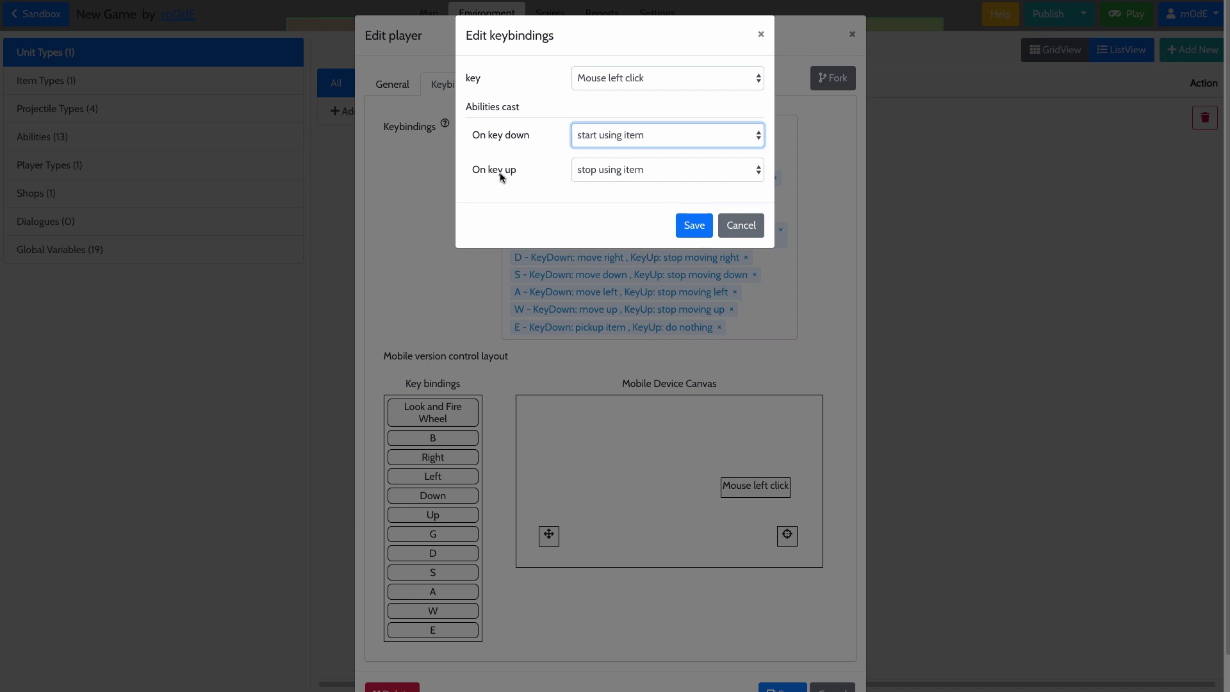
left_click(570, 198)
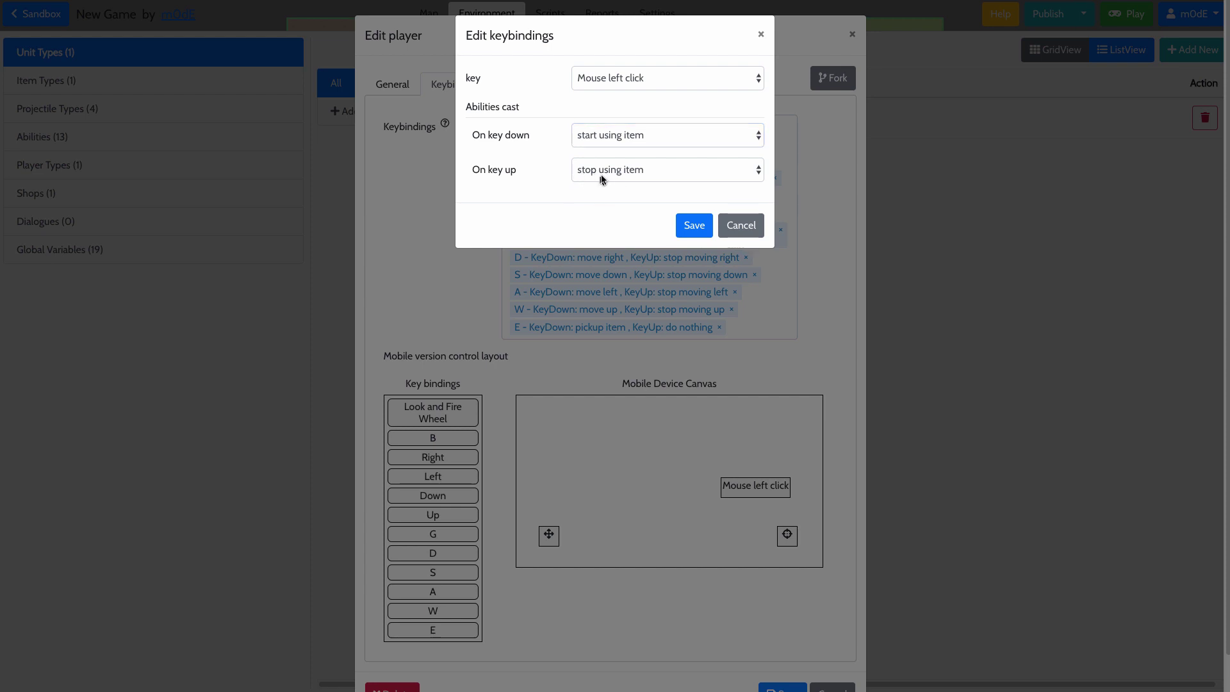
left_click(742, 225)
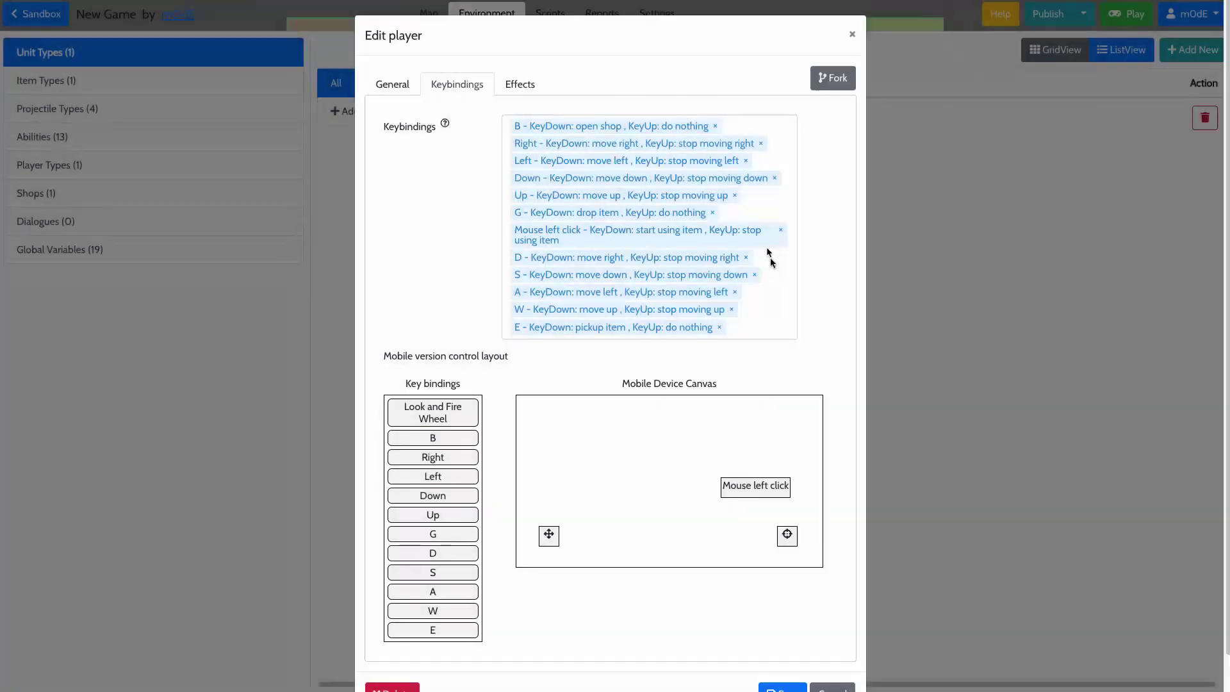
left_click(852, 34)
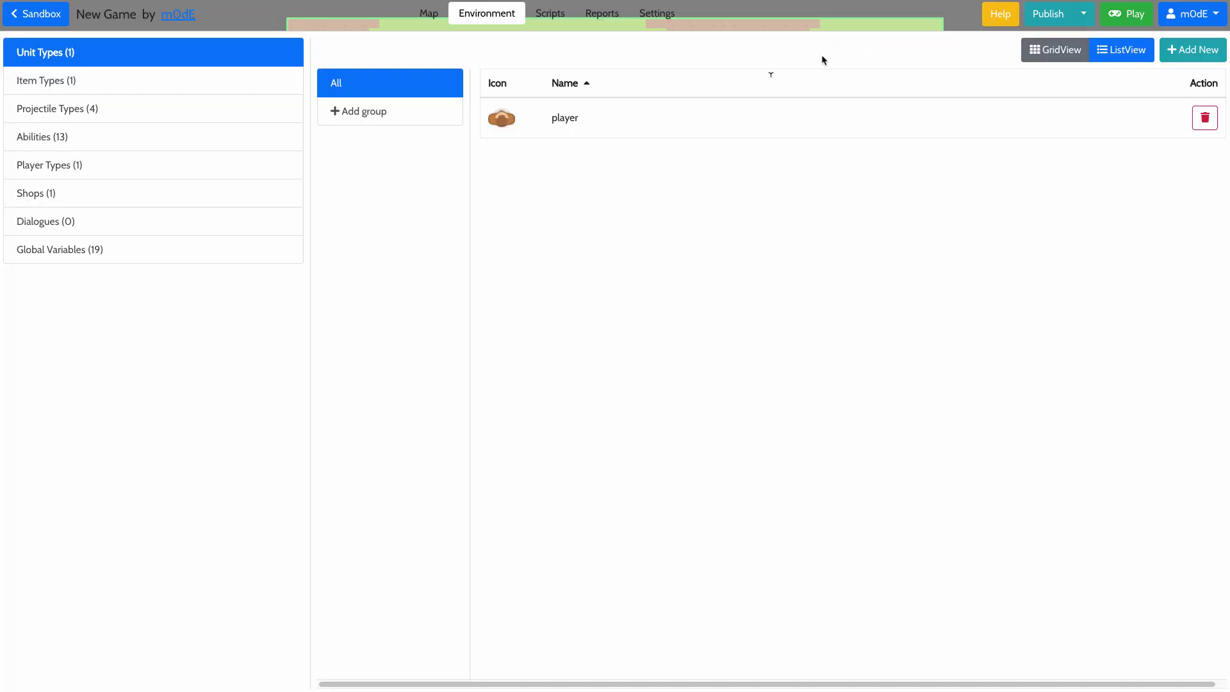
Step: Examine which scripts the start using item and stop using item abilities run, closing both without saving
left_click(87, 141)
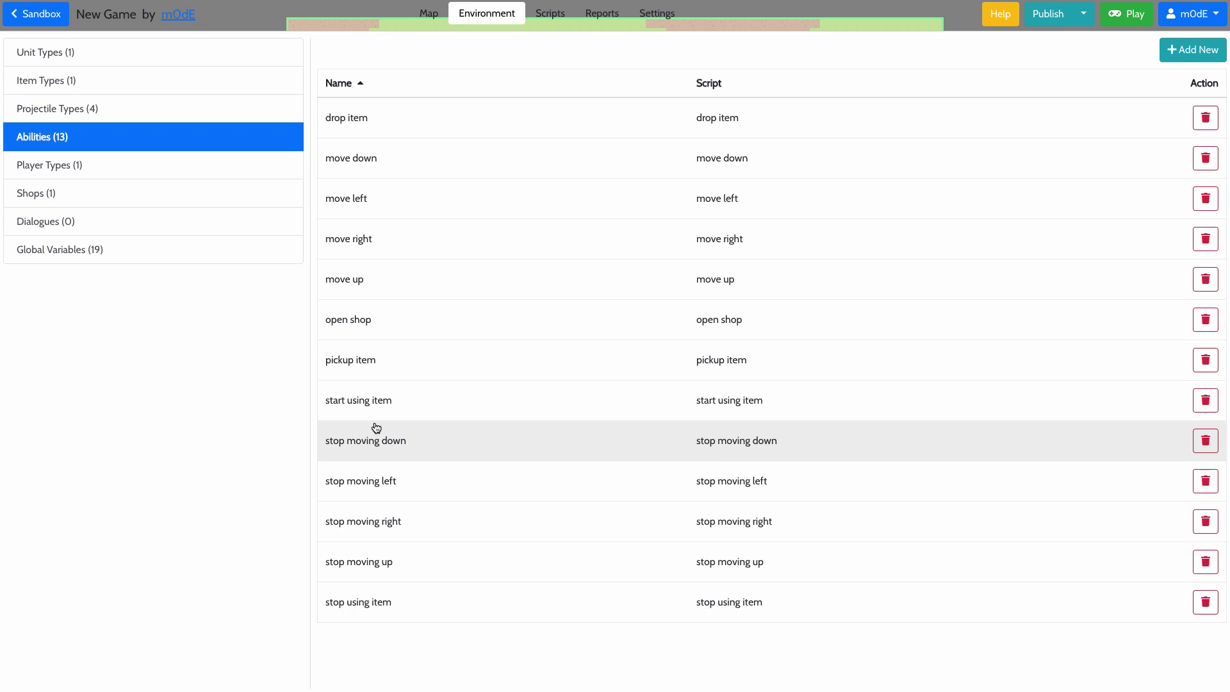
left_click(387, 401)
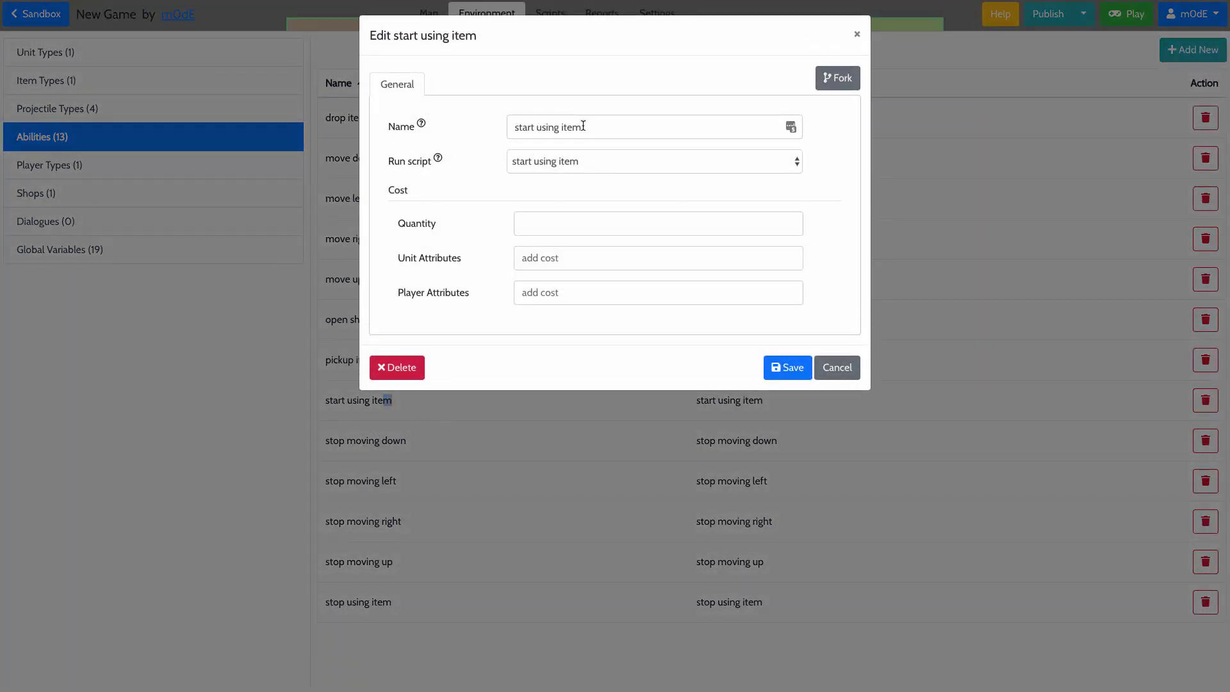
left_click_drag(583, 126, 492, 123)
left_click(571, 72)
left_click(838, 359)
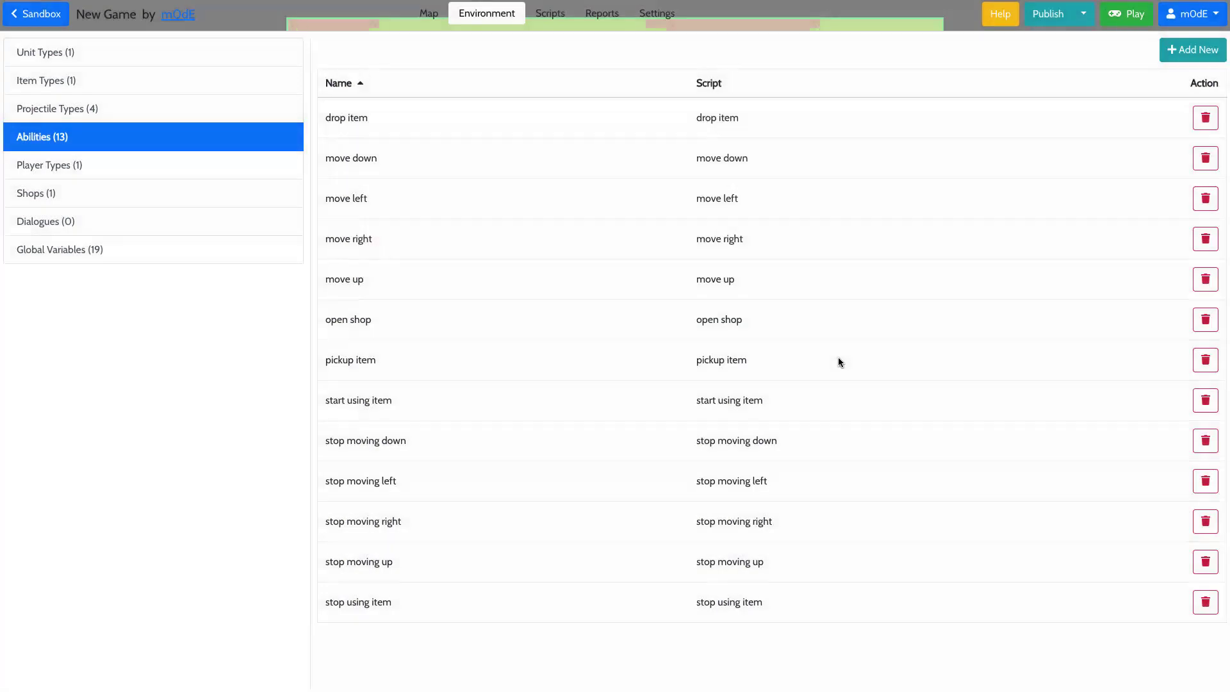
left_click(458, 617)
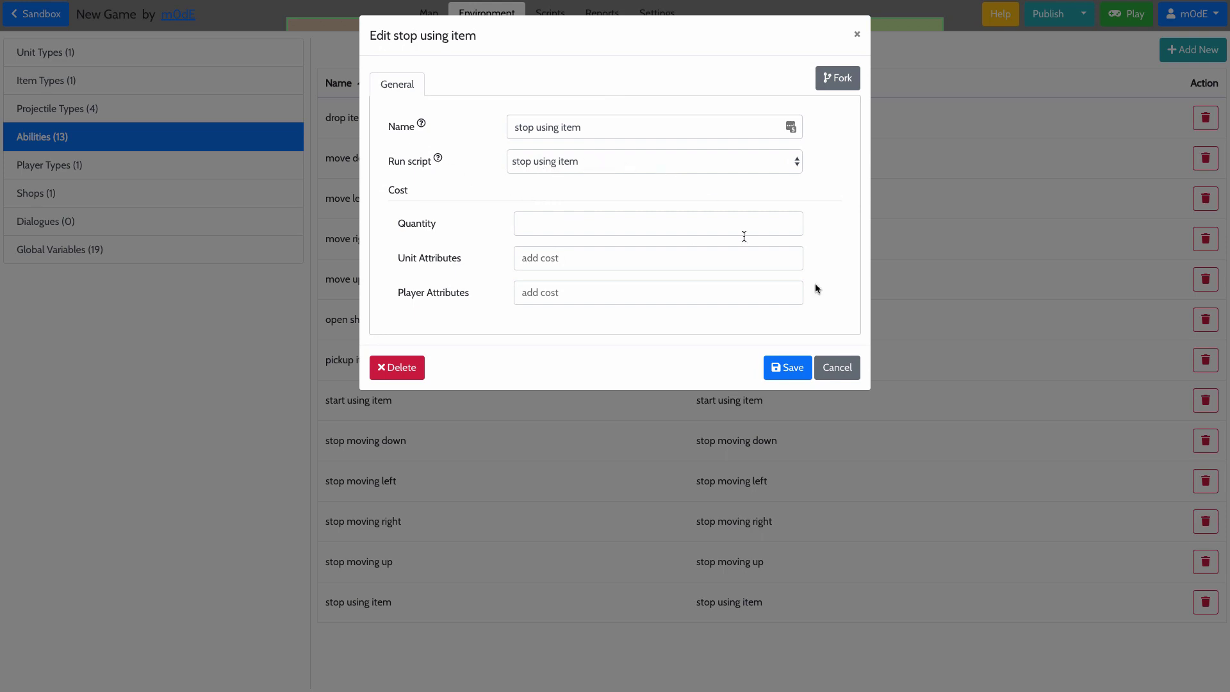
left_click(843, 370)
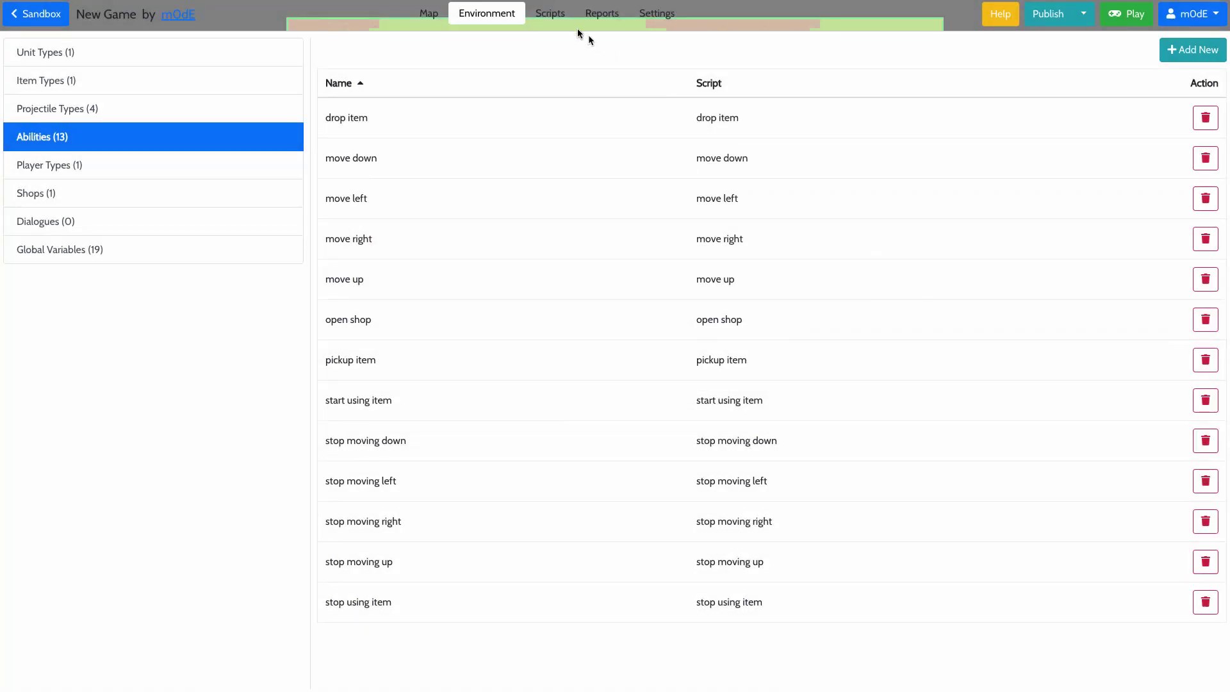
Step: Examine the actions in the start using item and stop using item scripts
left_click(551, 14)
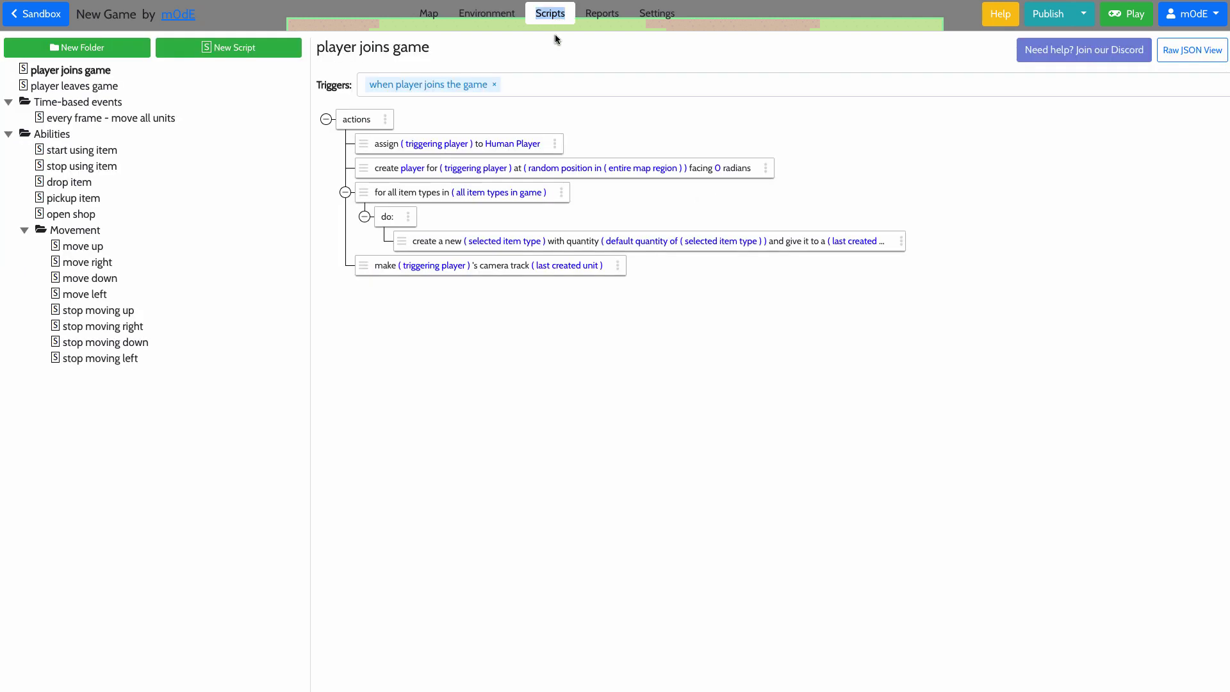
left_click(681, 55)
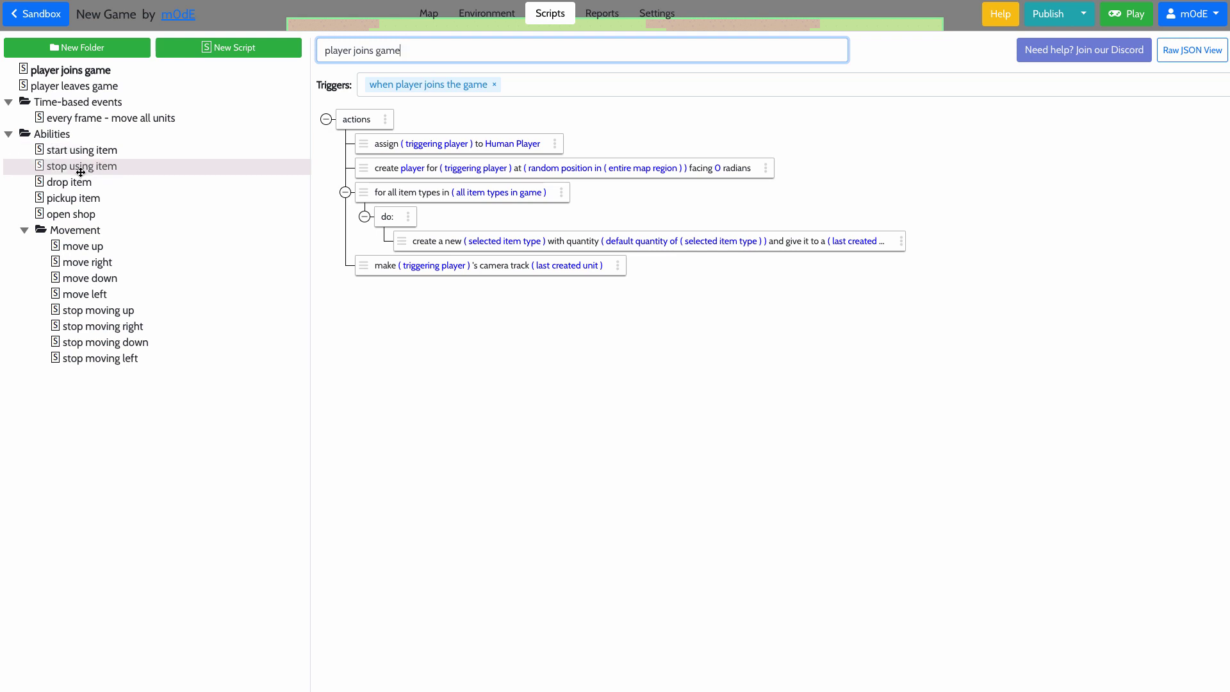
key("Return")
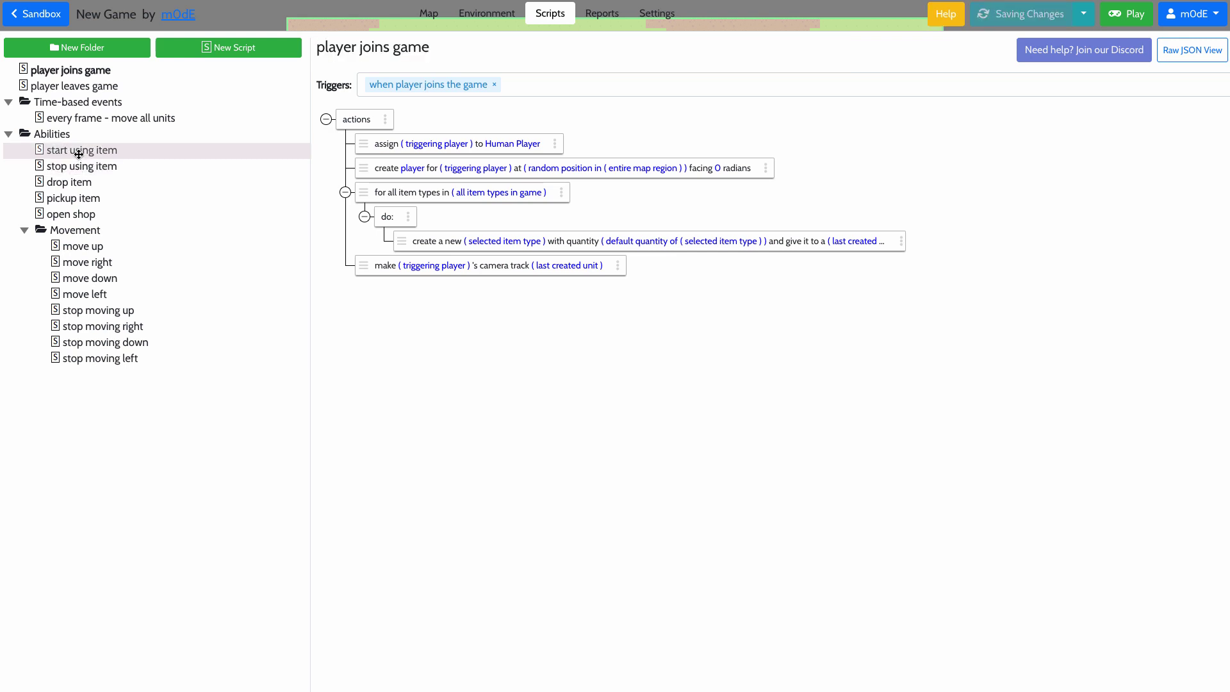
left_click(128, 151)
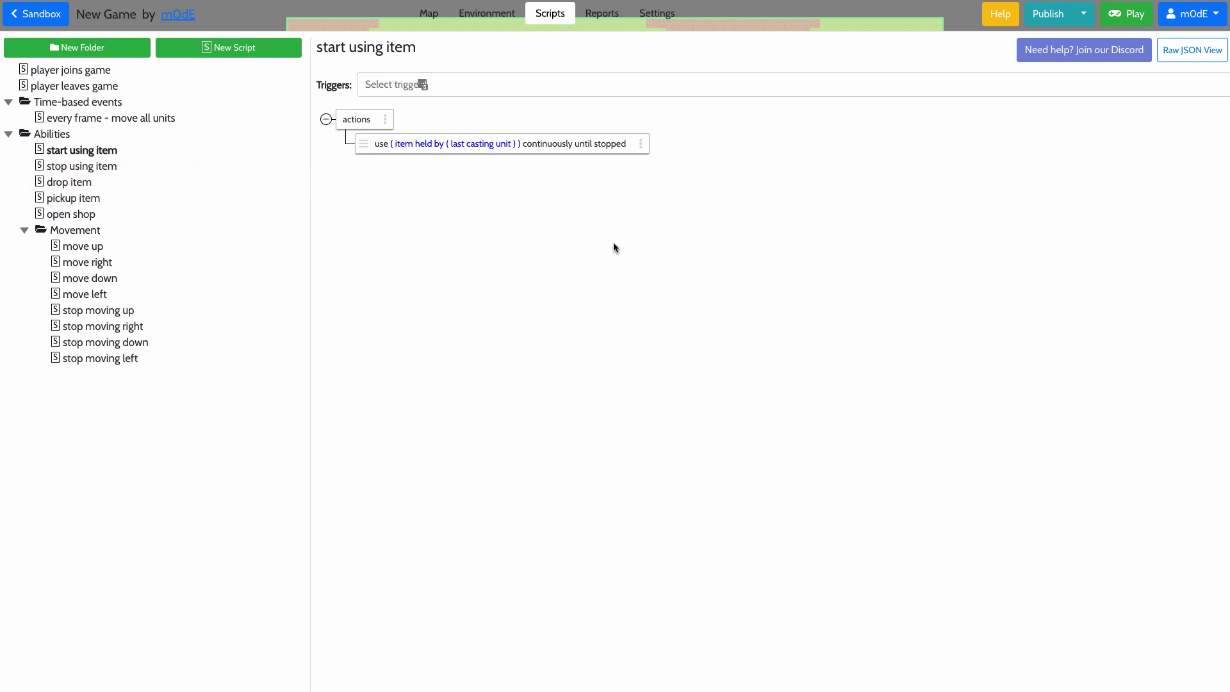
left_click(54, 164)
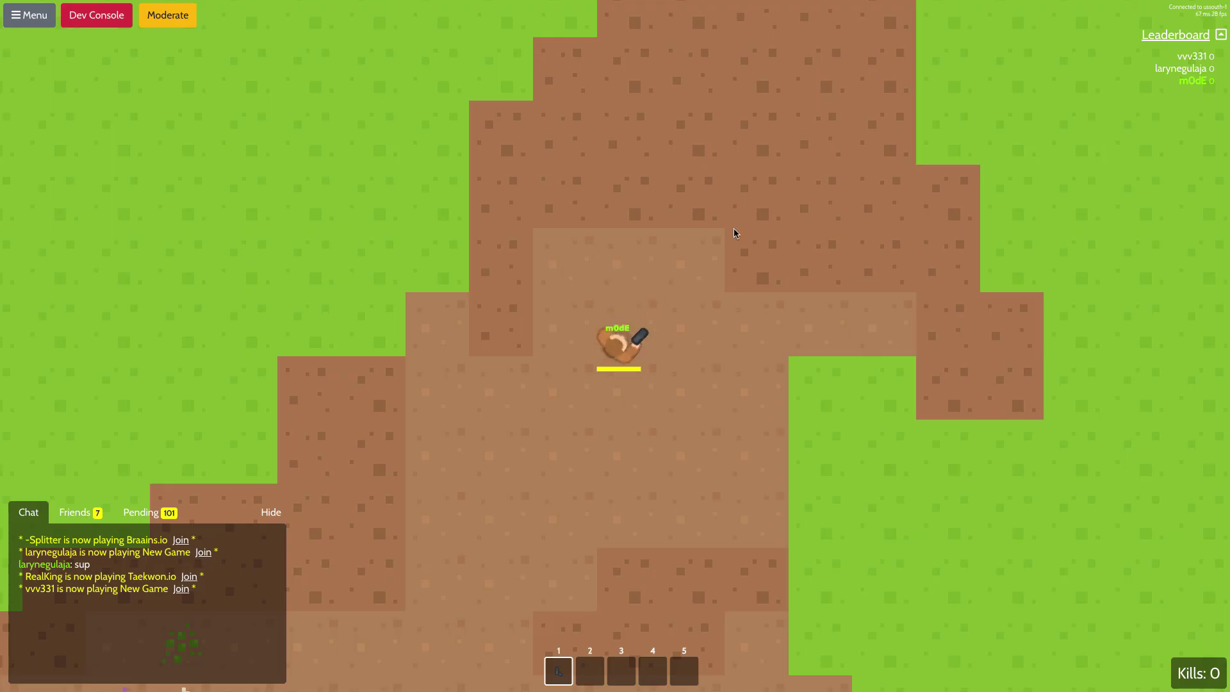
Step: Switch to the running game and fire the gun in several directions from the dirt area
left_click(736, 234)
left_click(594, 195)
left_click(679, 202)
left_click(565, 204)
left_click(882, 271)
Step: Walk the character across the dirt area, drop the gun and move around beside it
key("w")
key("a")
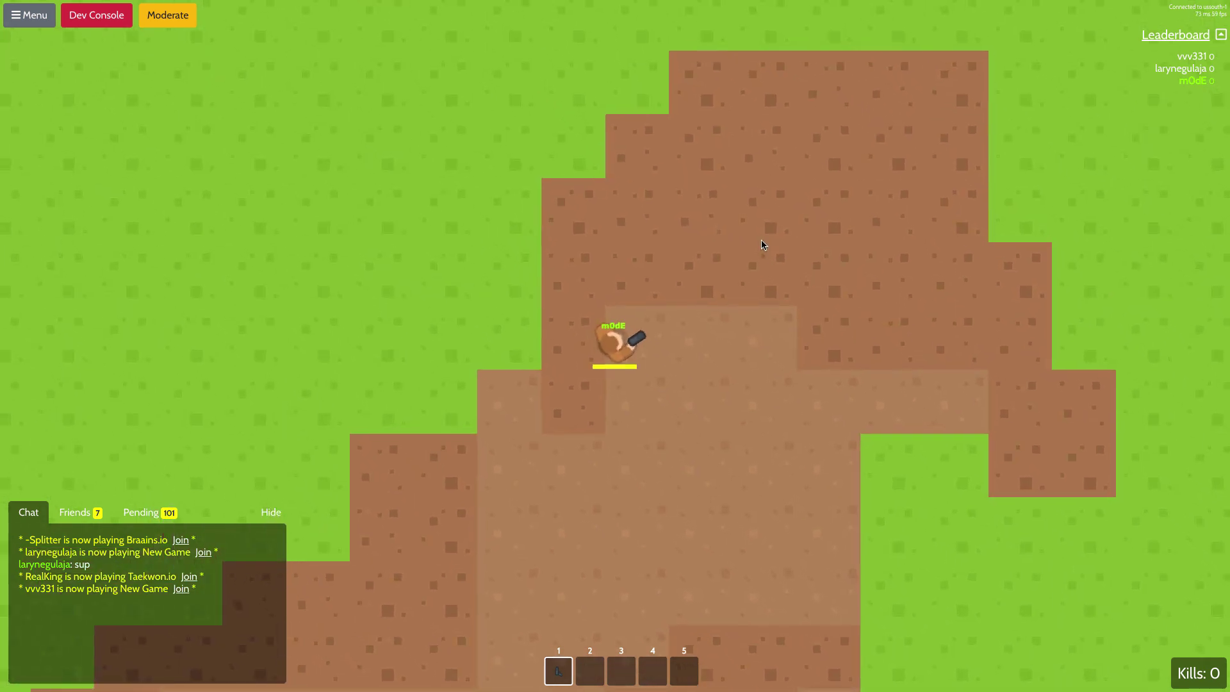
key("a")
key("s")
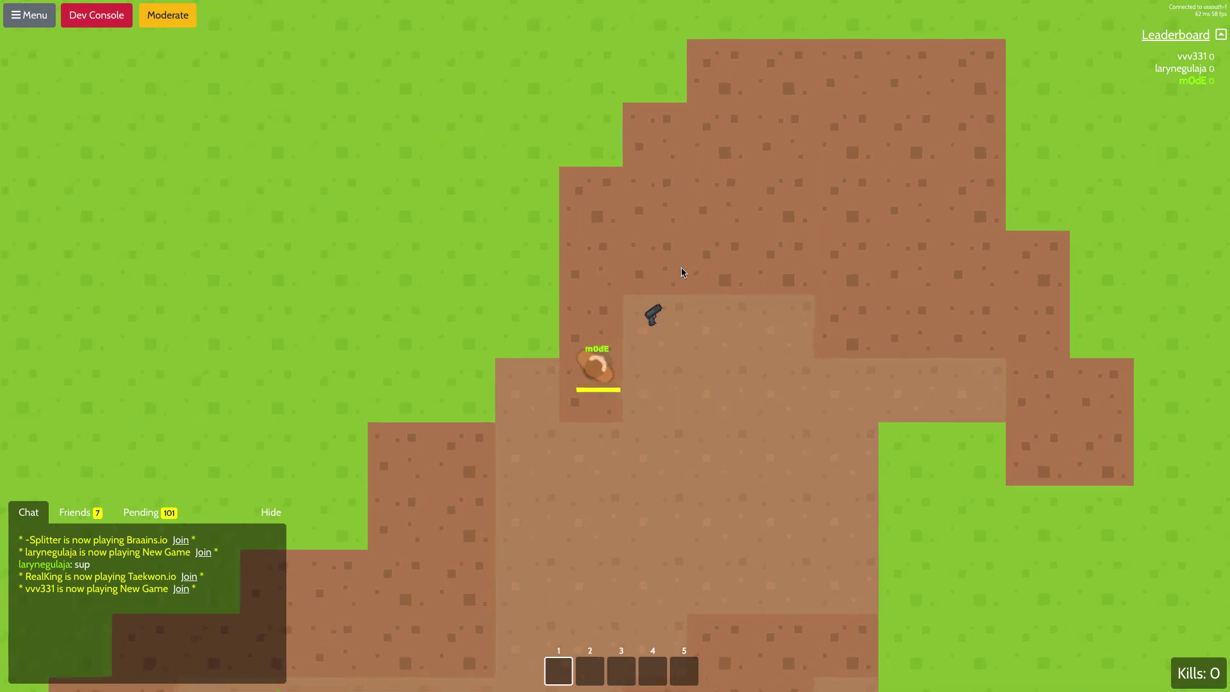
key("d")
key("w")
key("a")
key("s")
key("d")
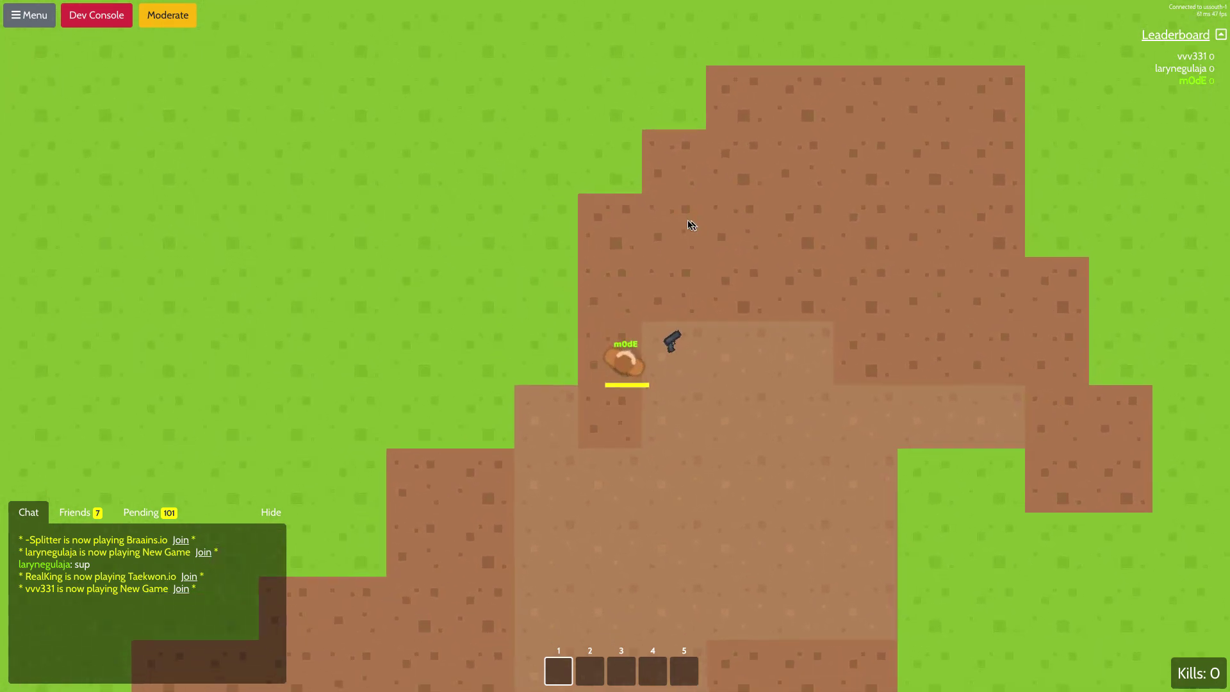
key("w")
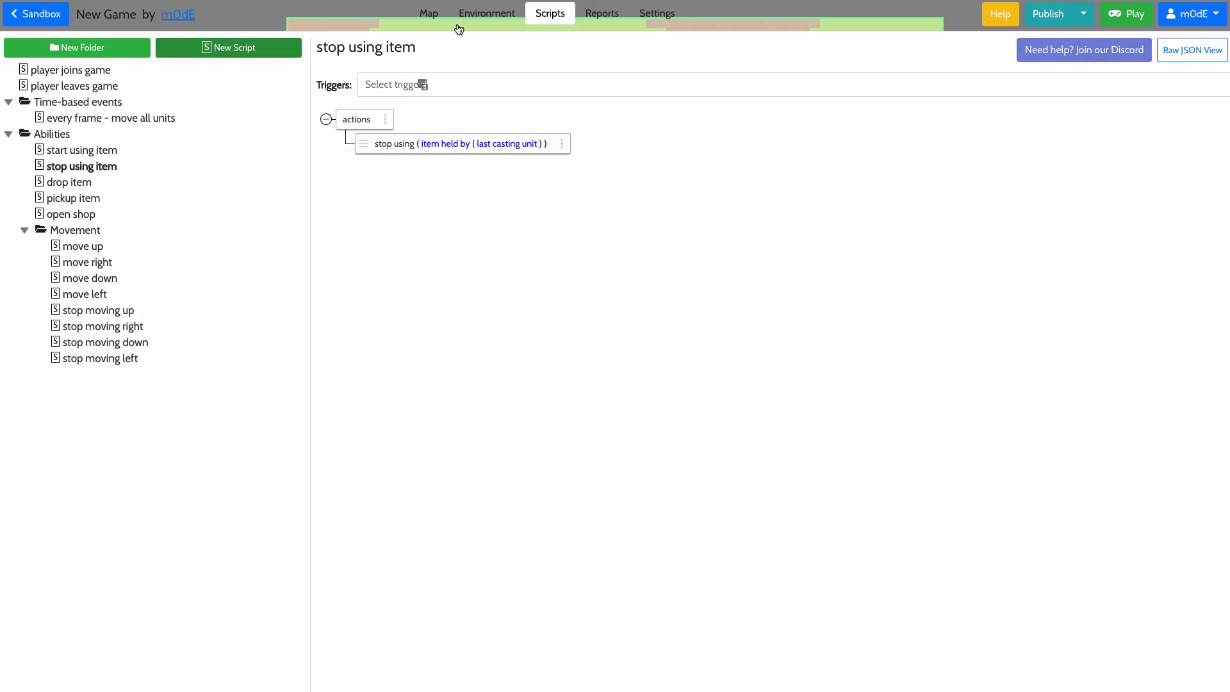
Step: Return to the editor and examine the player unit's G keybinding, closing it and the unit without saving
left_click(504, 20)
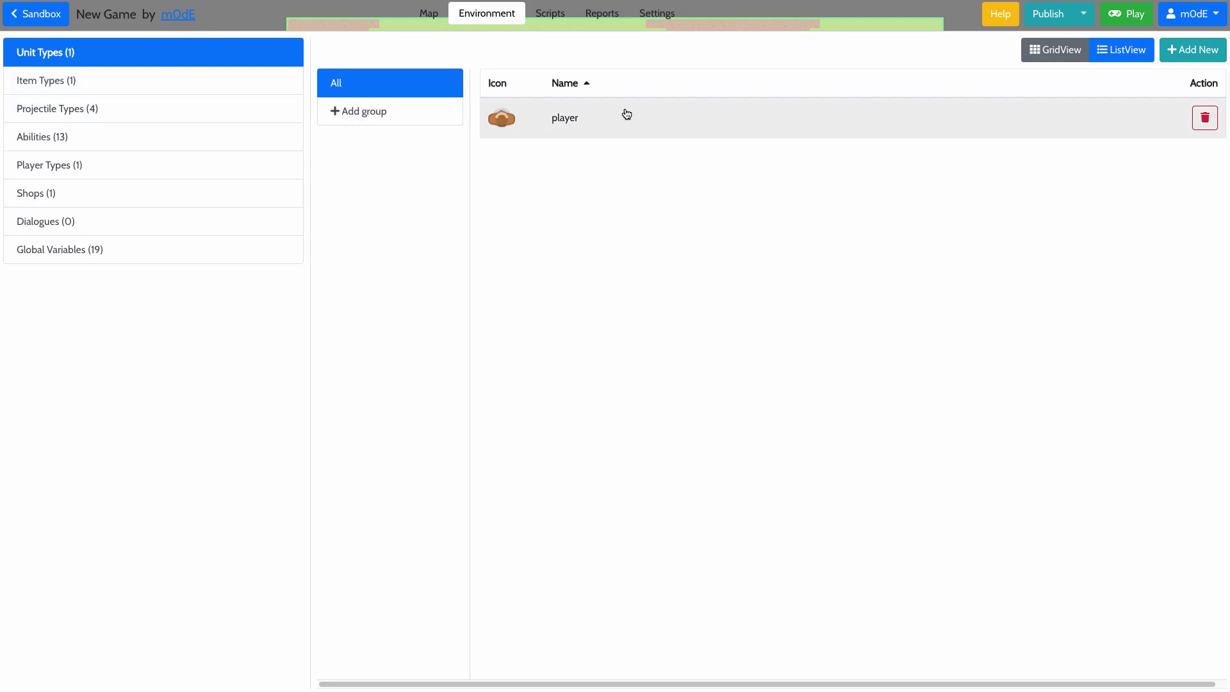
left_click(612, 131)
left_click(451, 89)
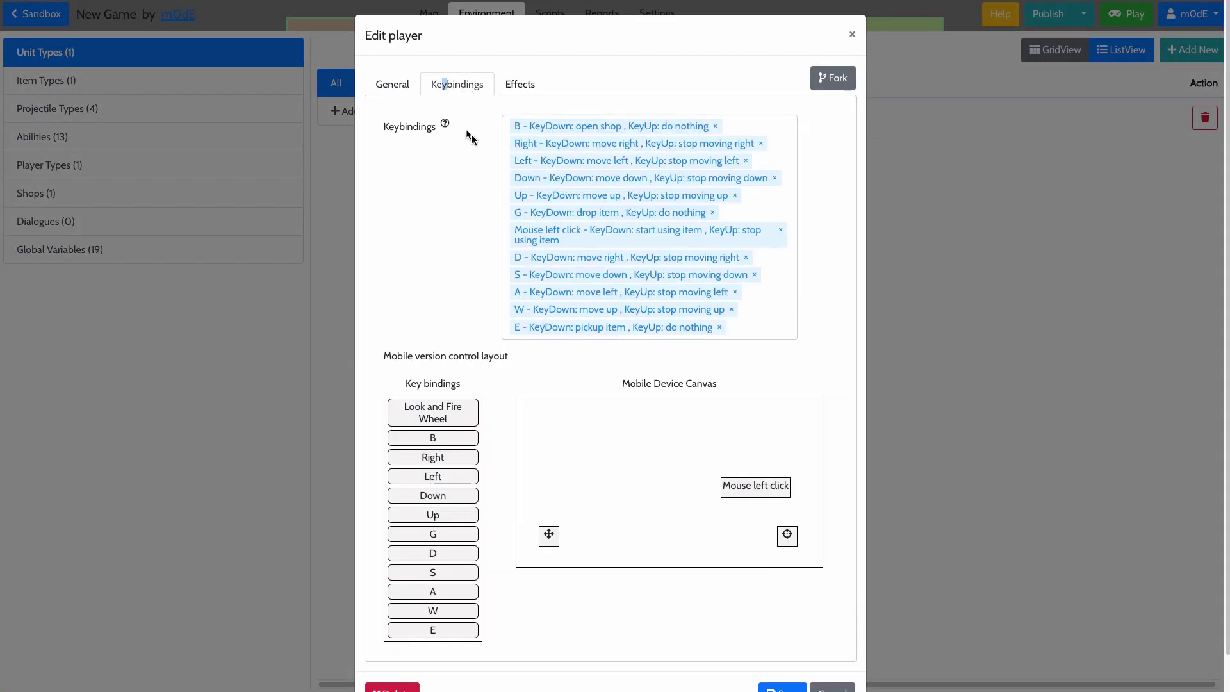
left_click(569, 212)
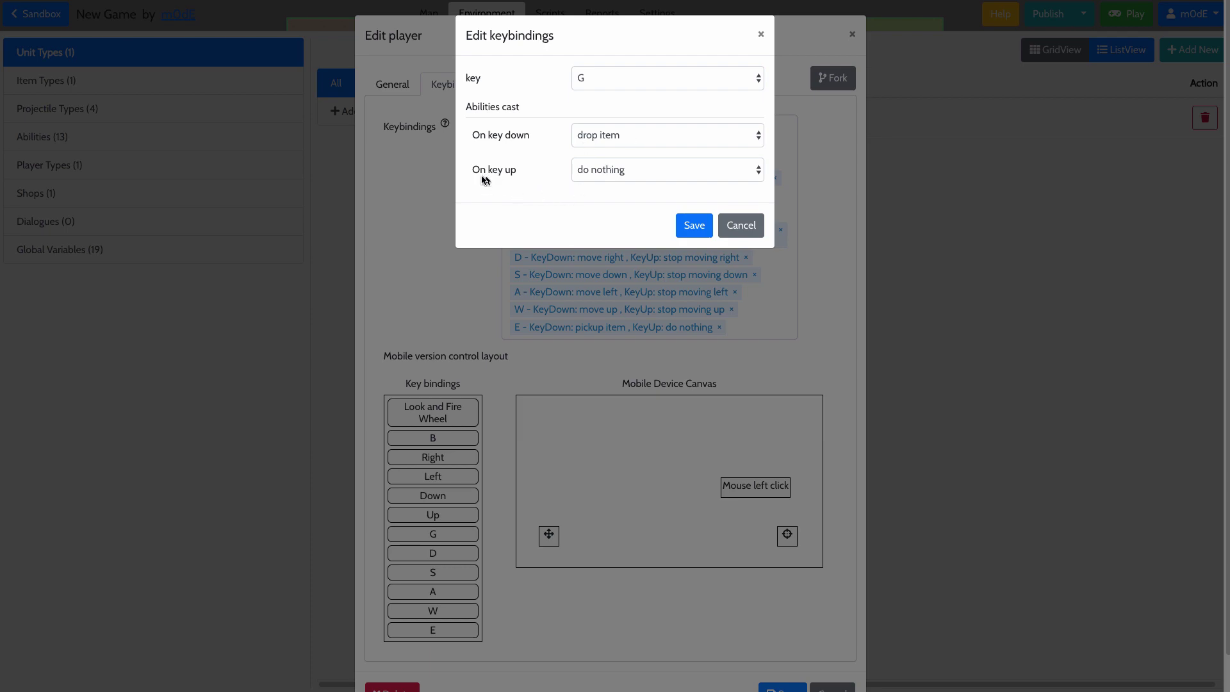
left_click(740, 224)
scroll(817, 332, "down", 1)
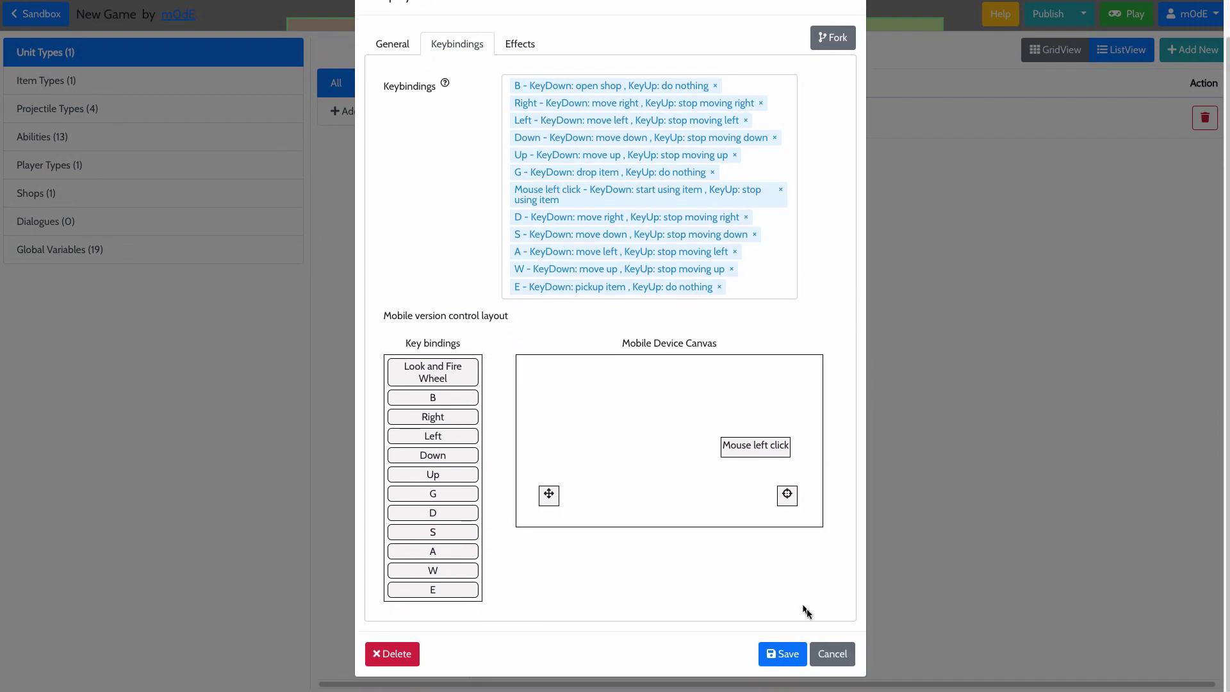
left_click(828, 653)
Step: Examine the drop item ability and the actions of its drop item script
left_click(84, 141)
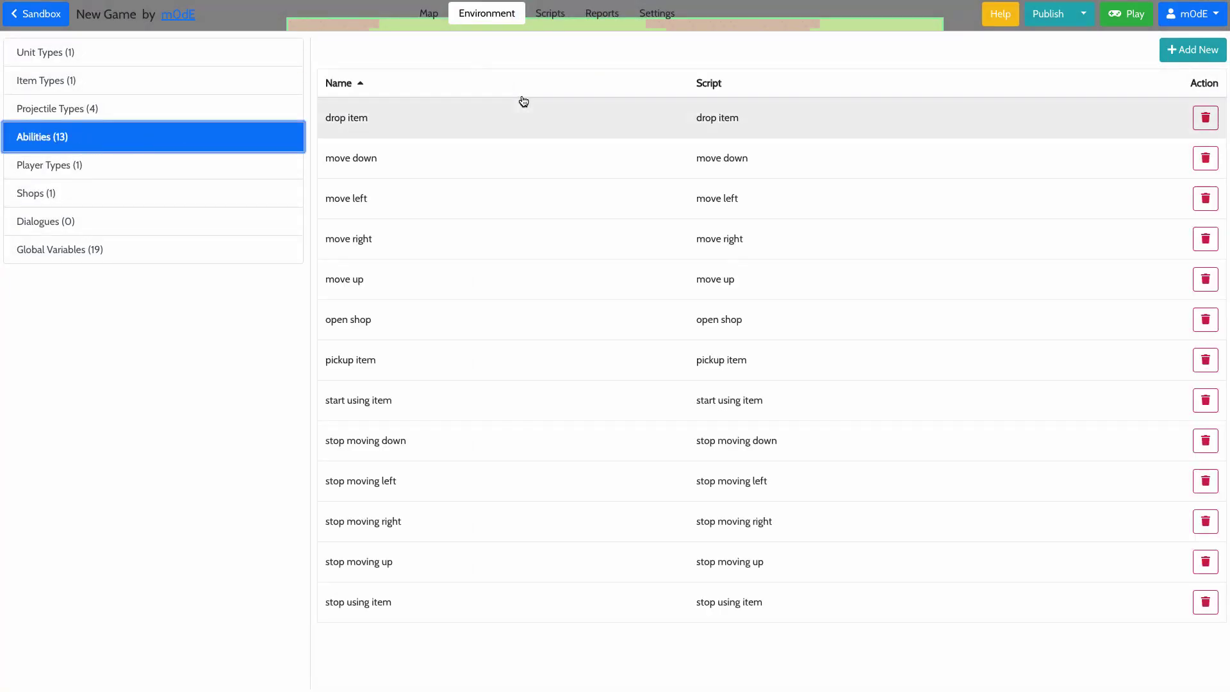
left_click(521, 129)
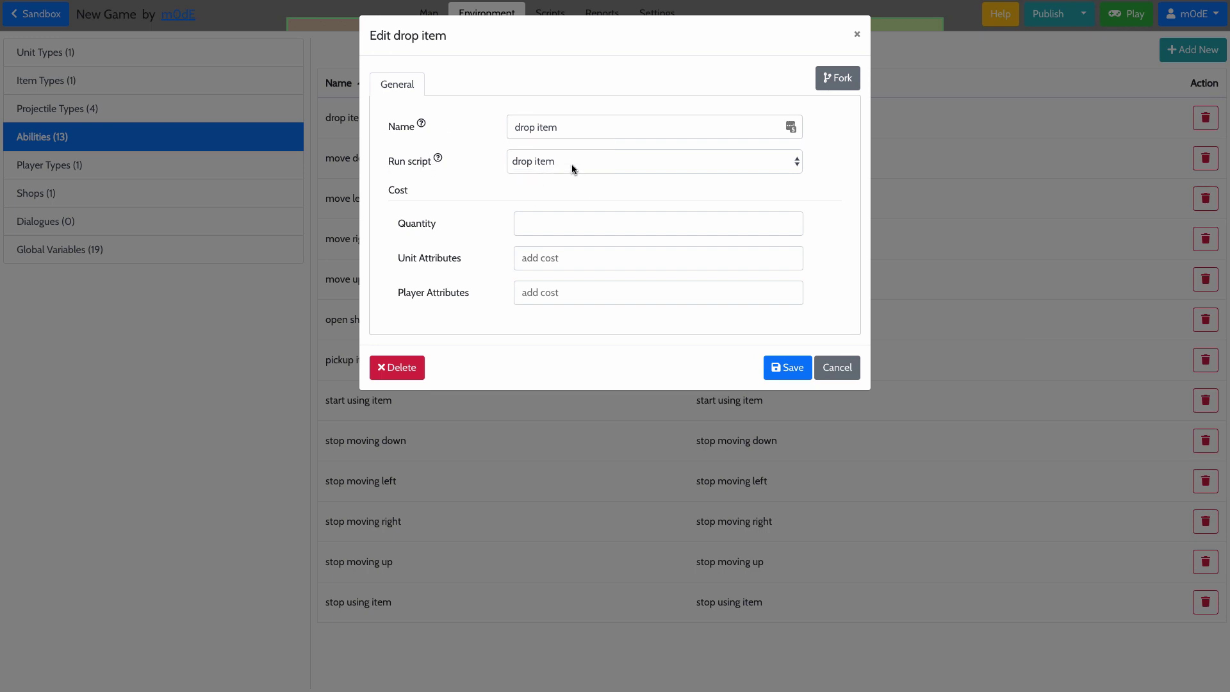
left_click(521, 6)
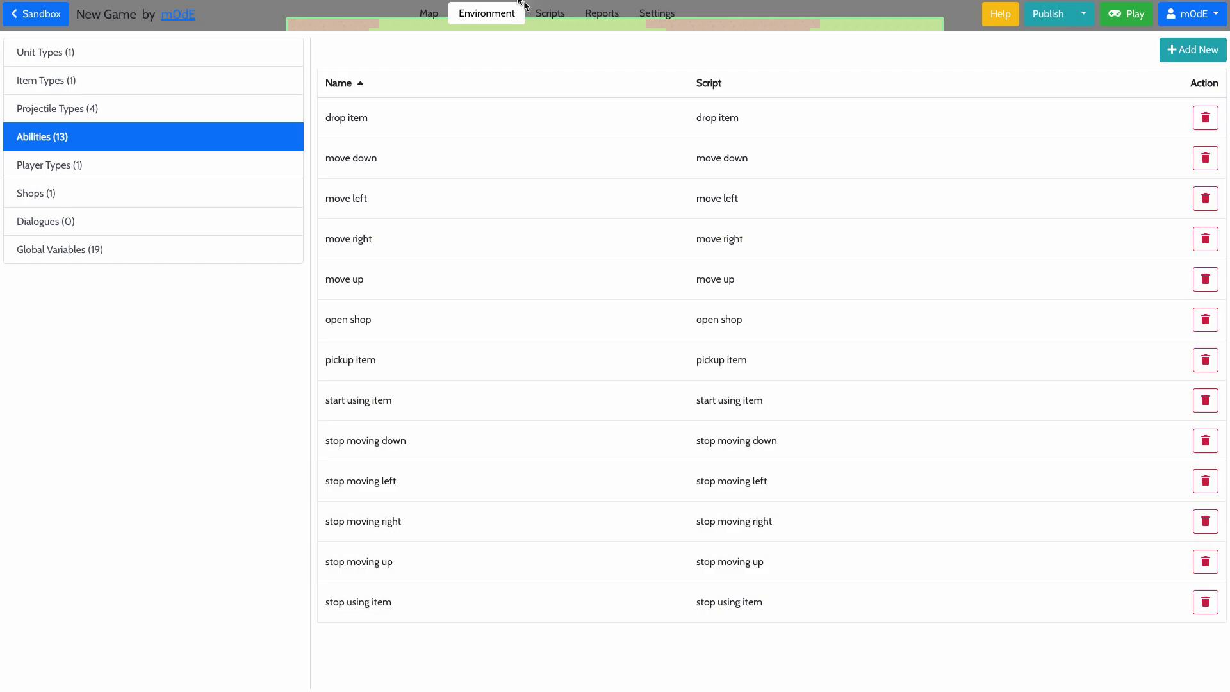
left_click(541, 16)
left_click(86, 183)
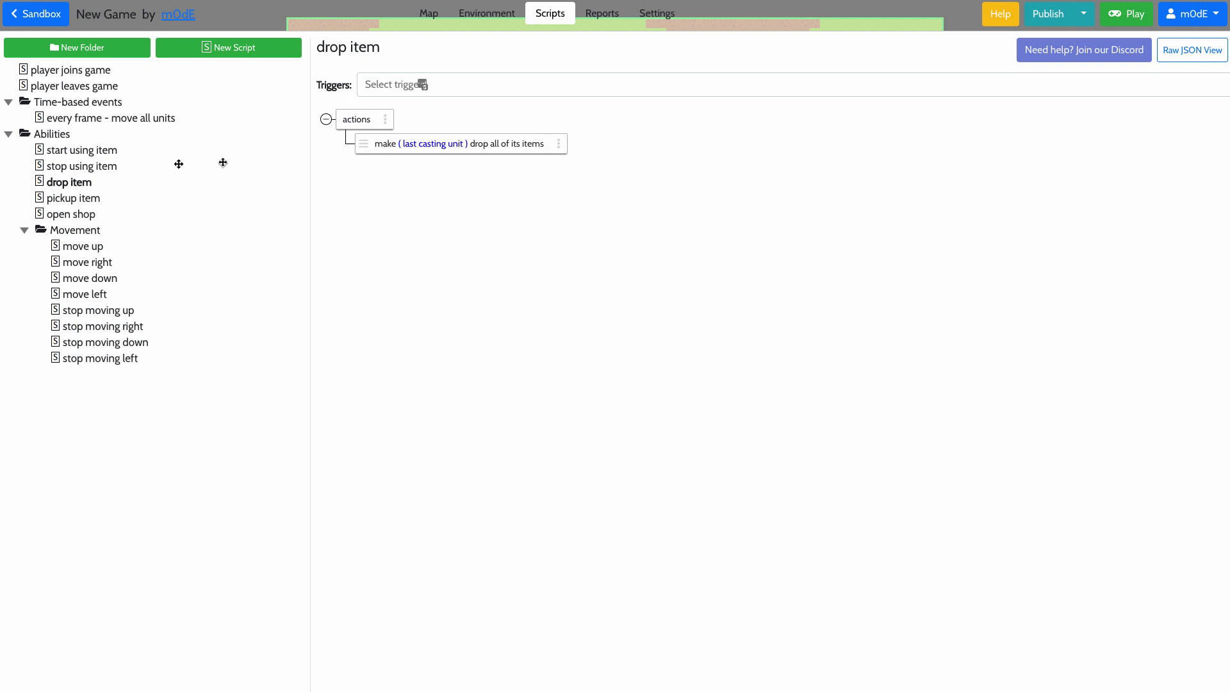
Step: Review the player unit's keybindings and the abilities list, and show the pickup item script
left_click(477, 11)
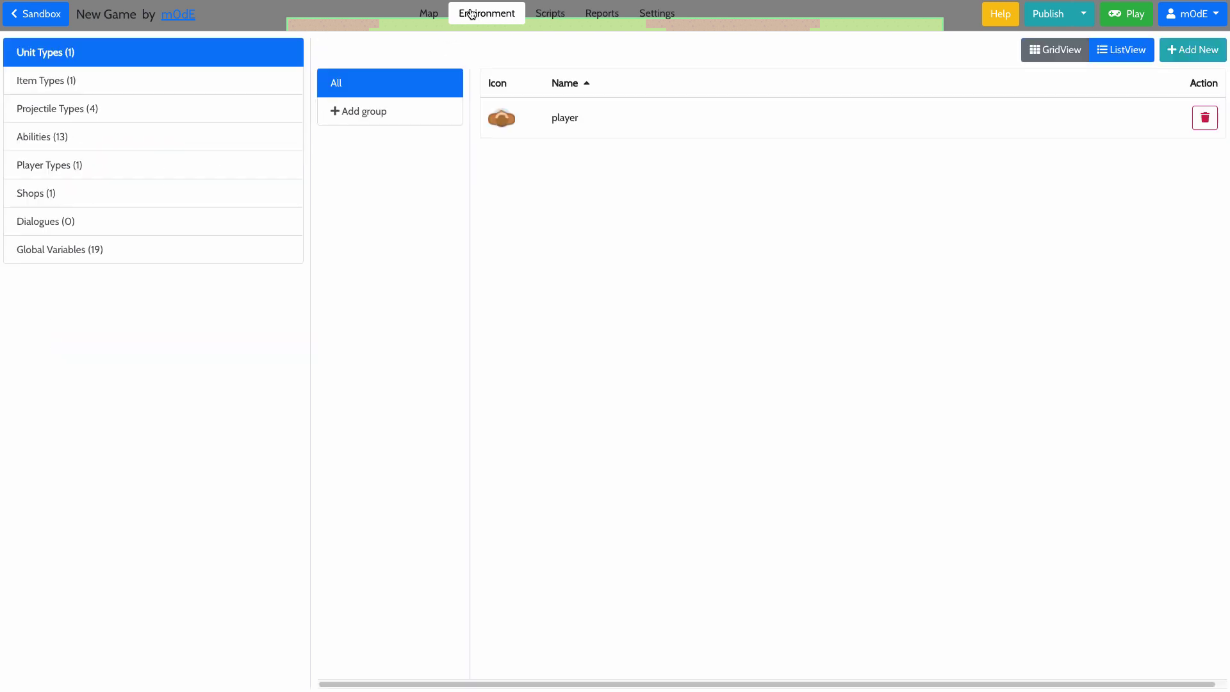
left_click(565, 118)
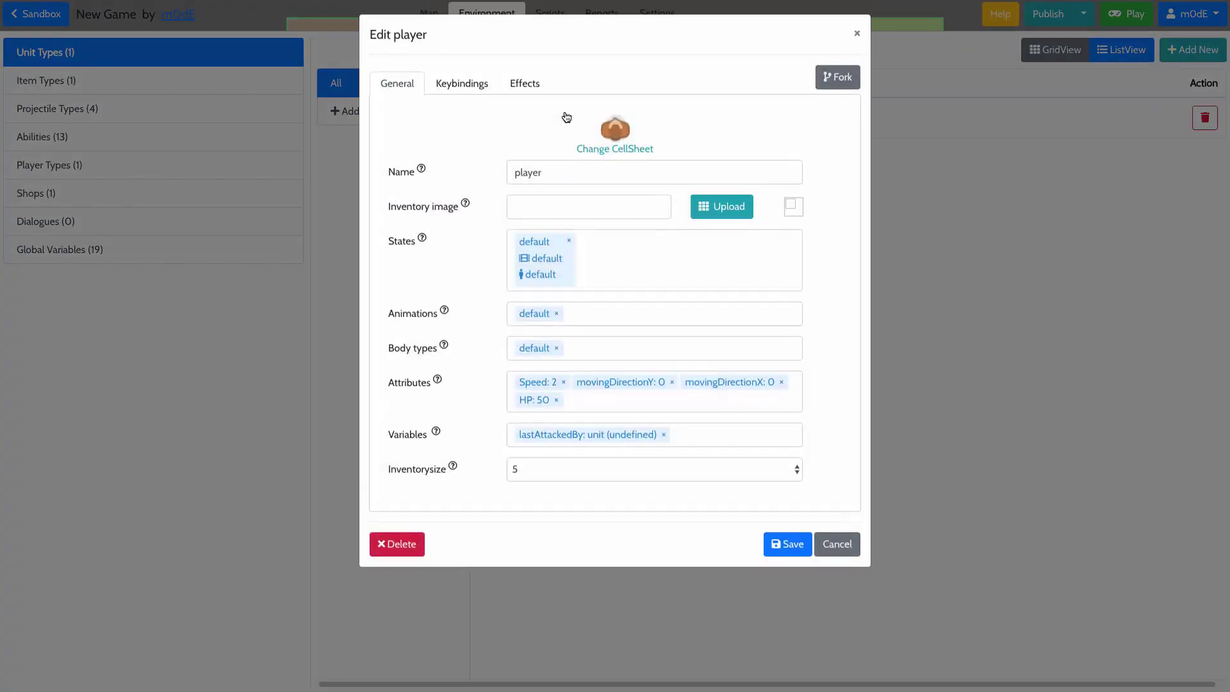
left_click(445, 93)
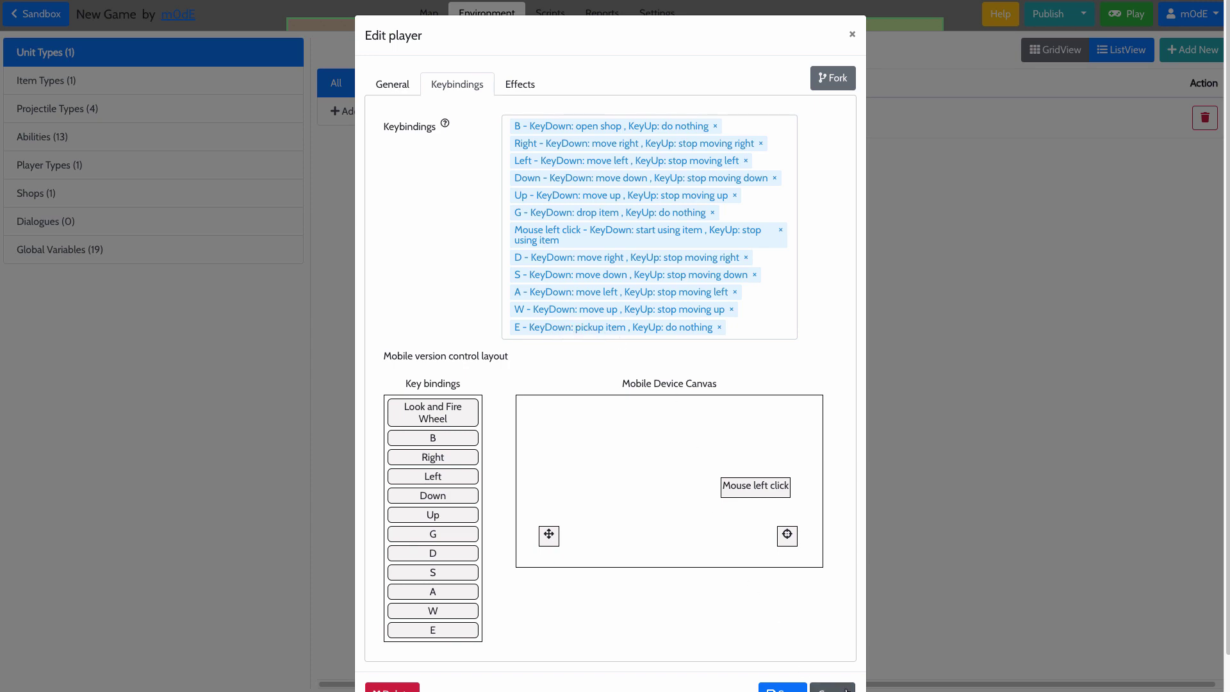
left_click(330, 300)
left_click(164, 138)
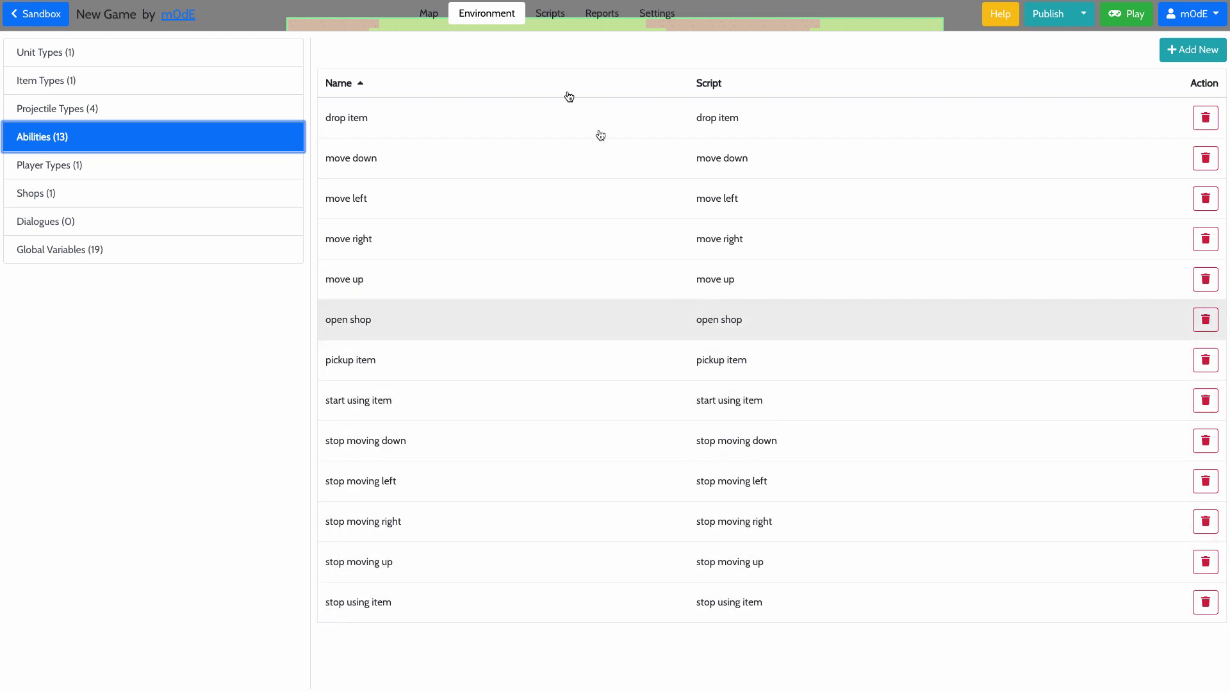
left_click(550, 13)
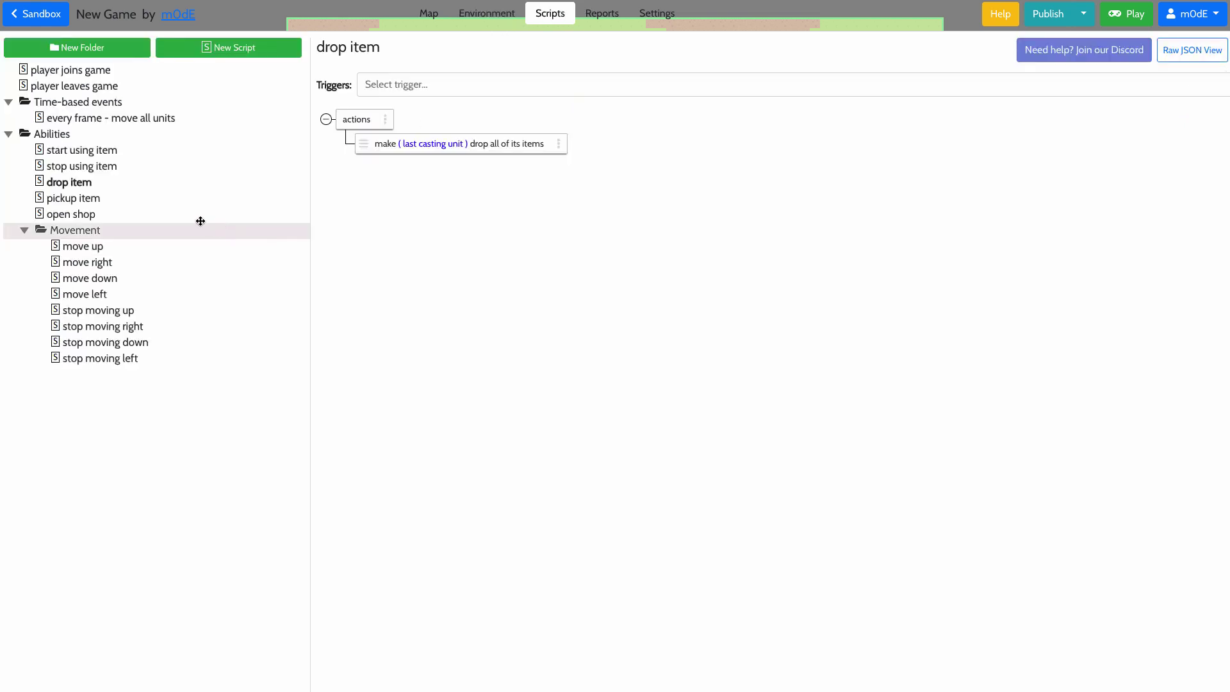
left_click(153, 199)
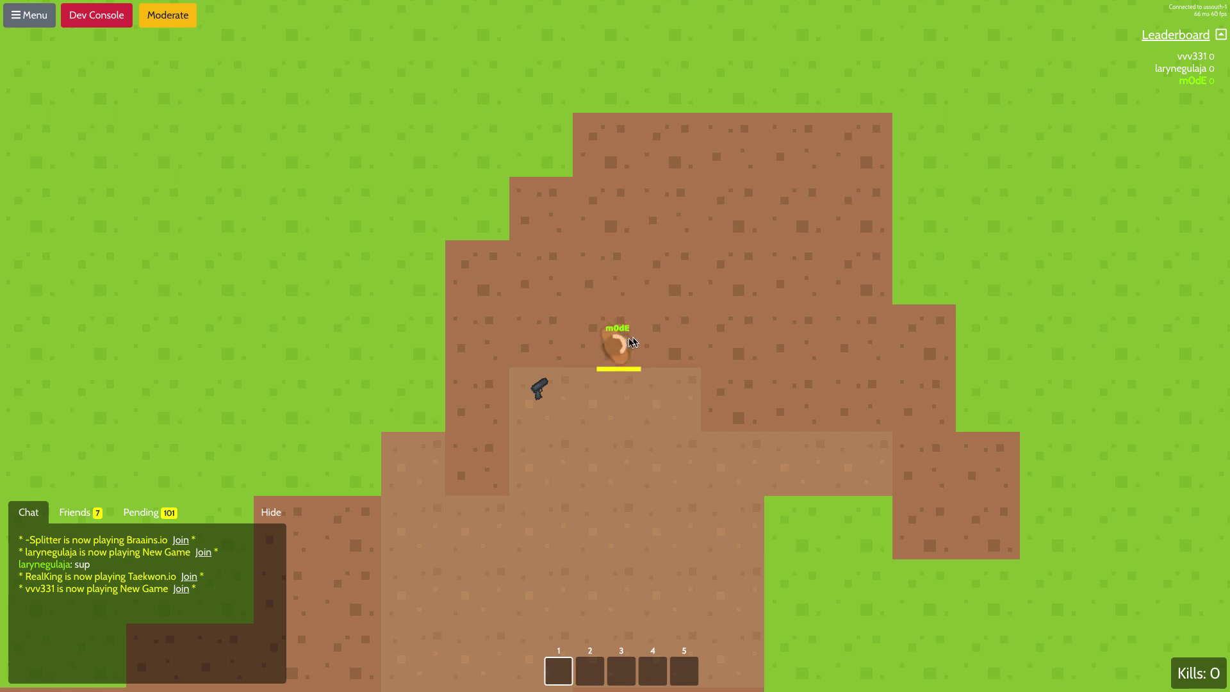
Step: Switch to the running game and walk the character back and forth around the dropped gun
key("w")
key("a")
key("s")
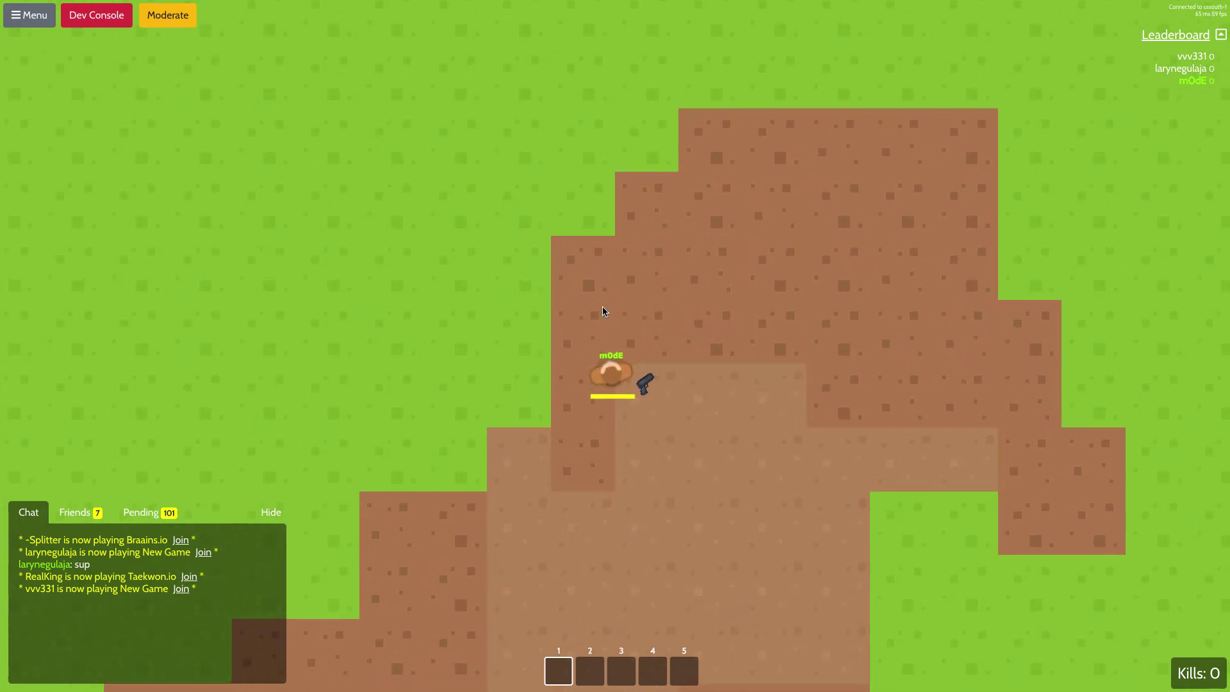
key("w")
key("s")
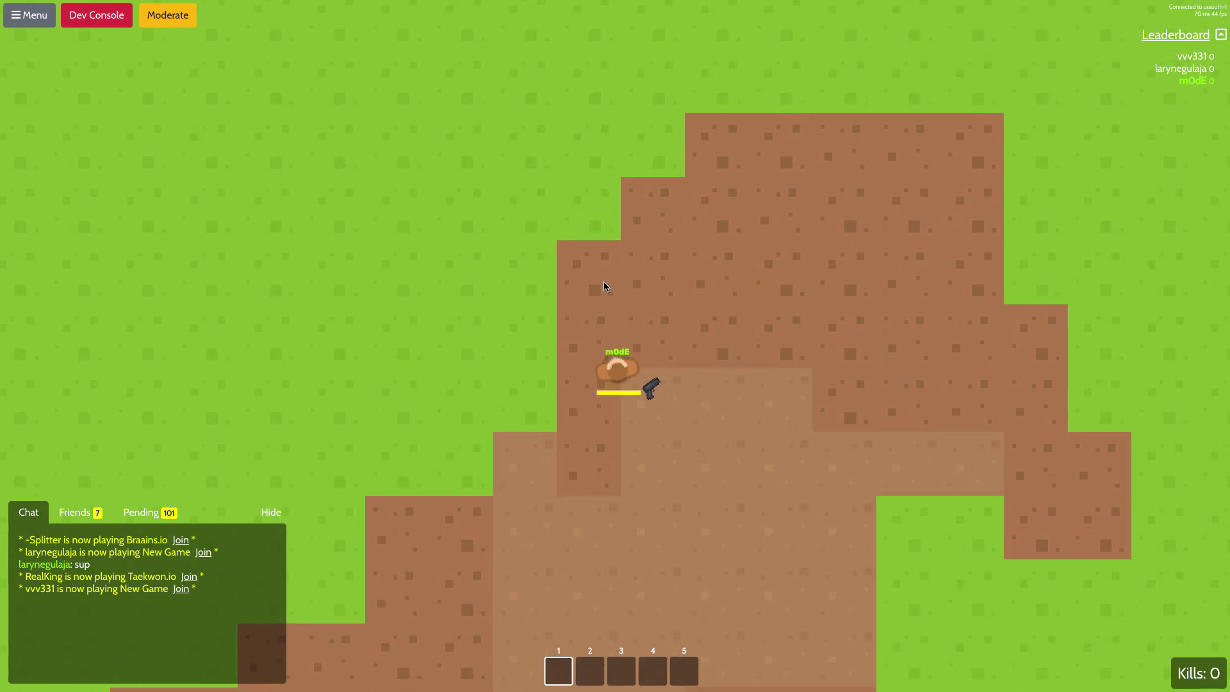
key("d")
key("a")
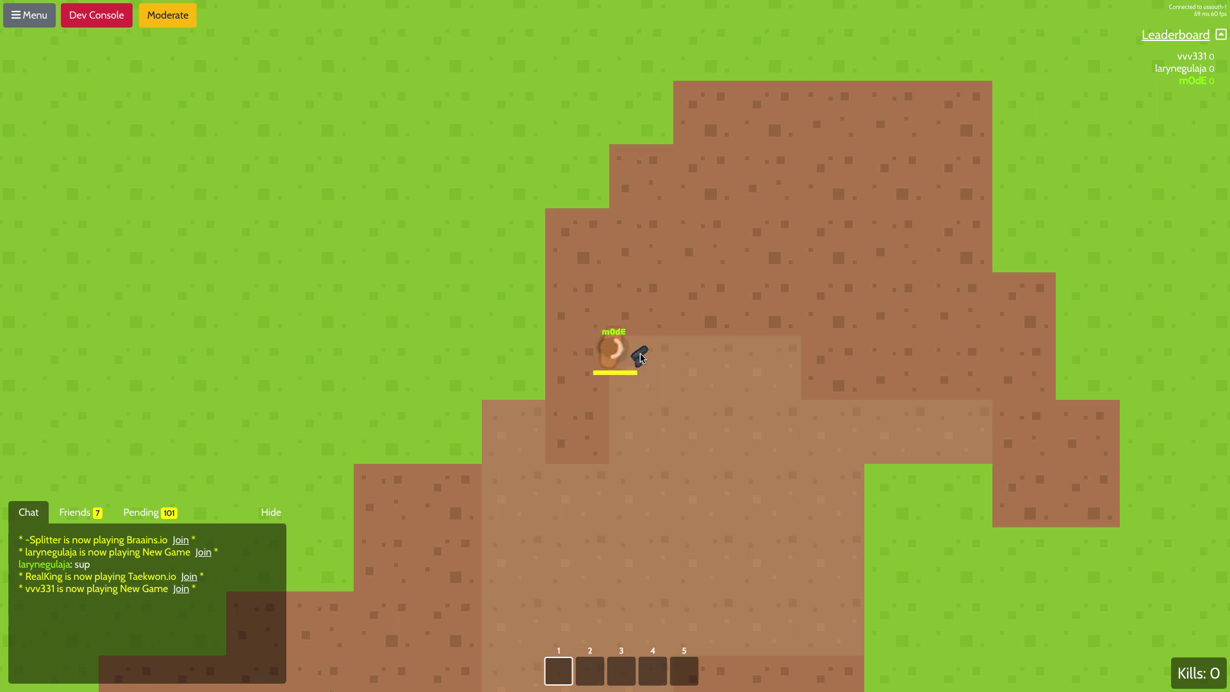
key("d")
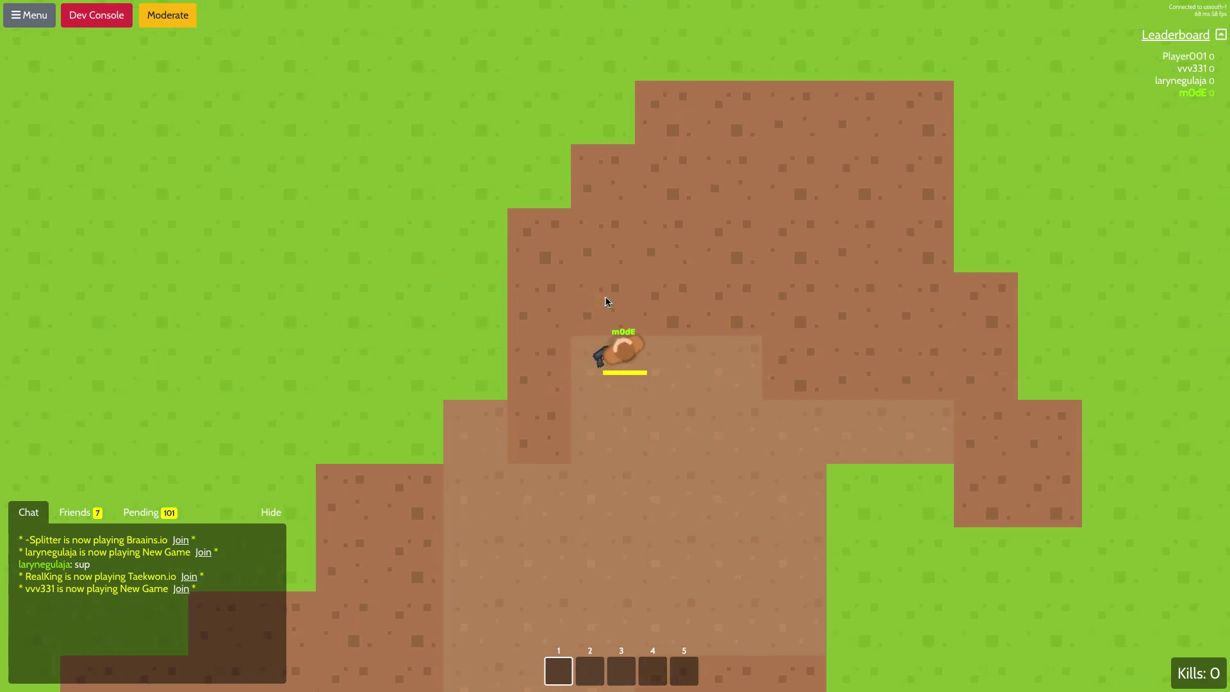
key("w")
key("s")
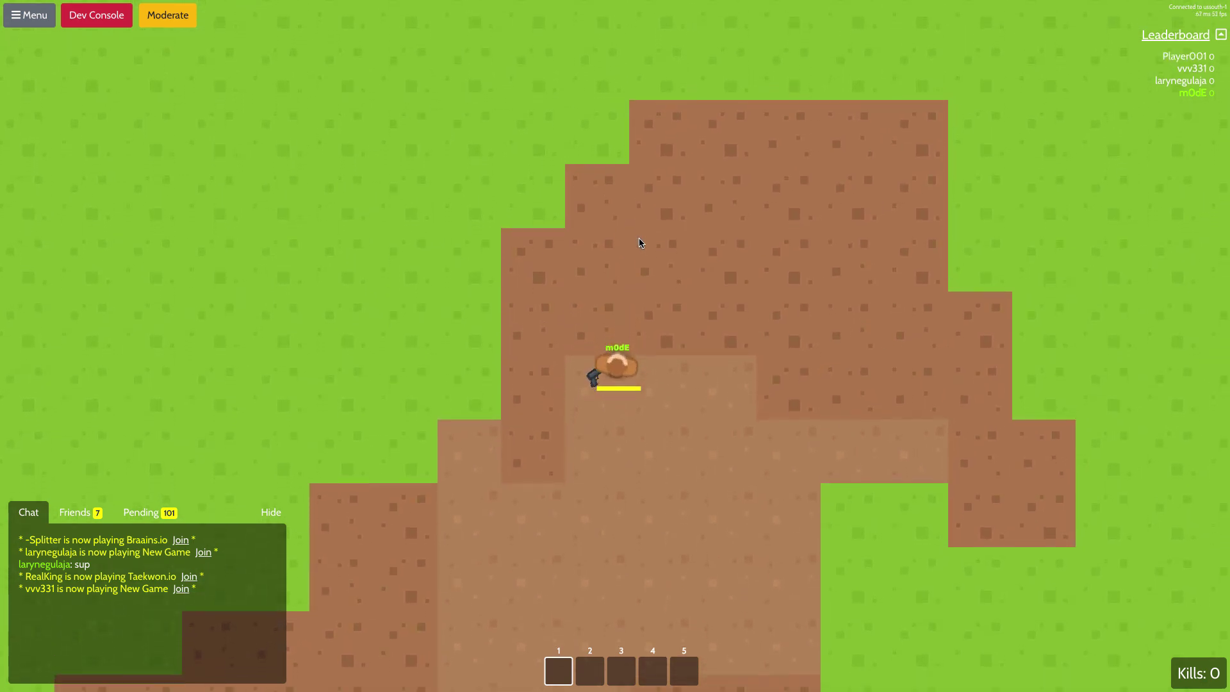
key("w")
Step: Send the chat message "hi" and walk the character back to the dropped gun
key("Return")
type("hi")
key("Return")
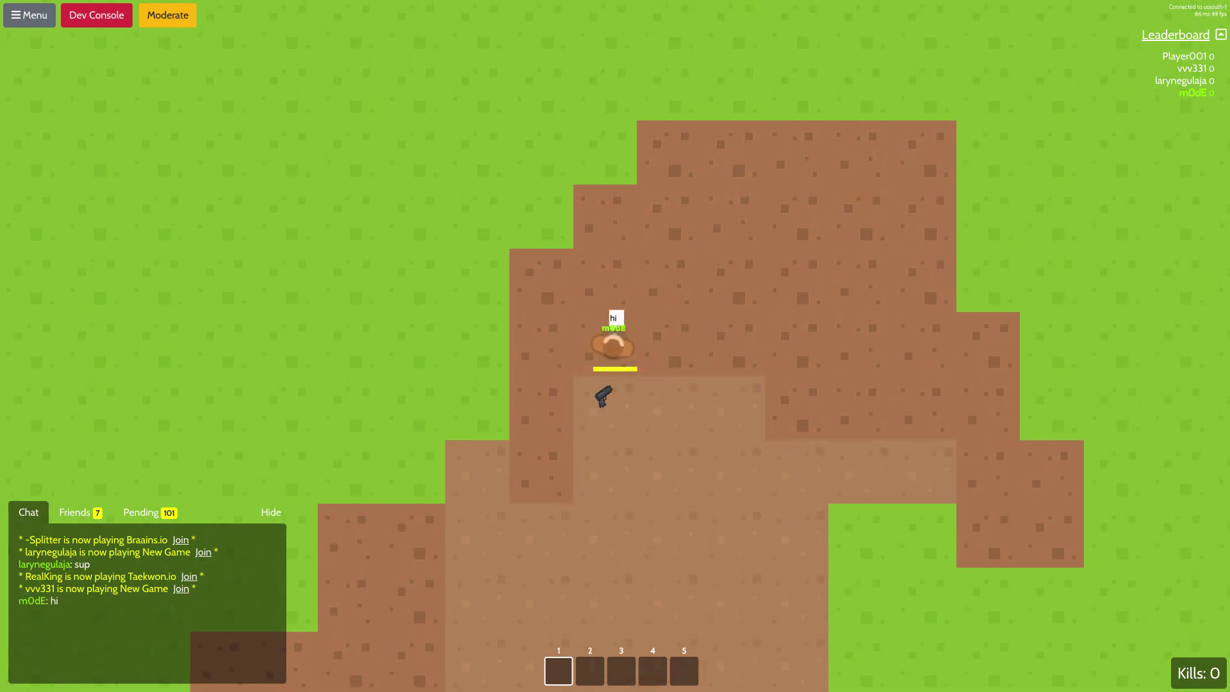
key("s")
key("a")
key("ctrl+Tab")
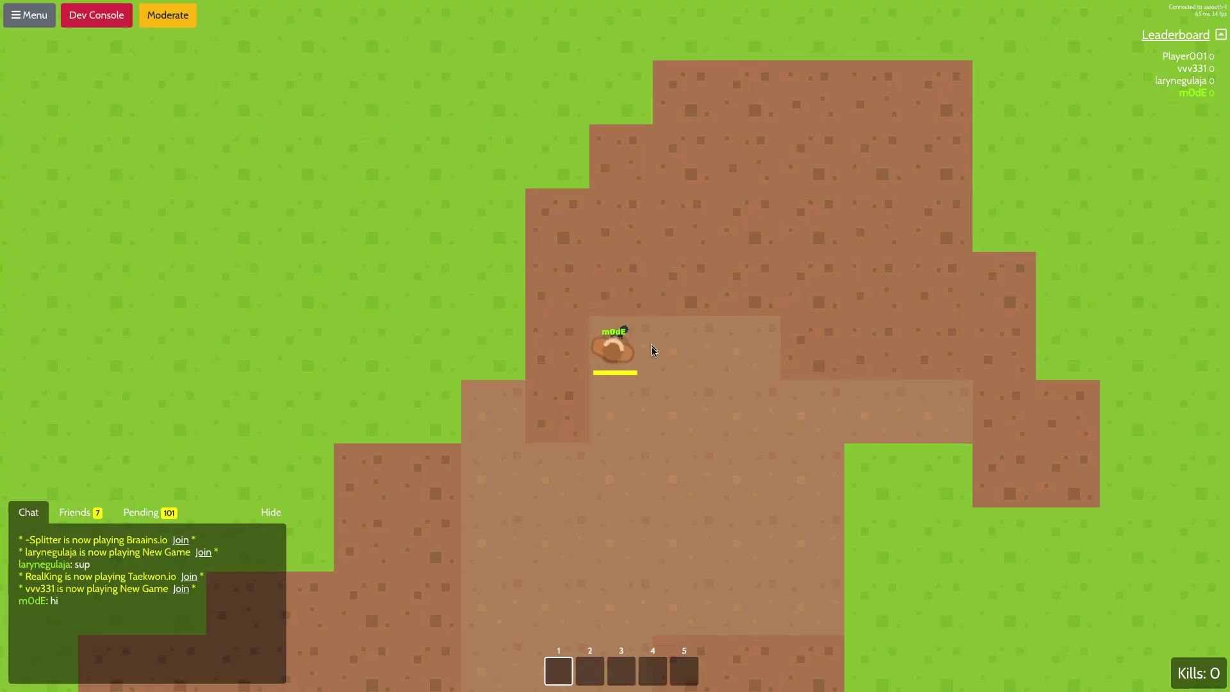
Step: Walk the character off the dropped gun and back around it in the running game
key("a")
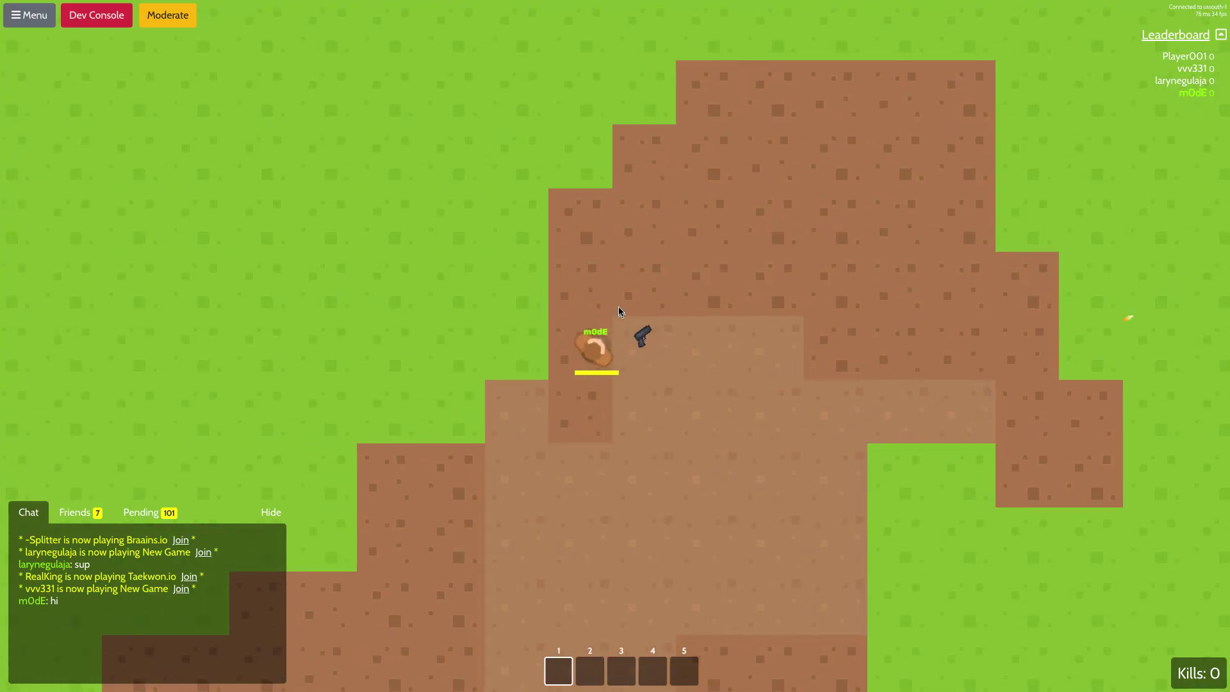
key("d")
key("w")
key("s")
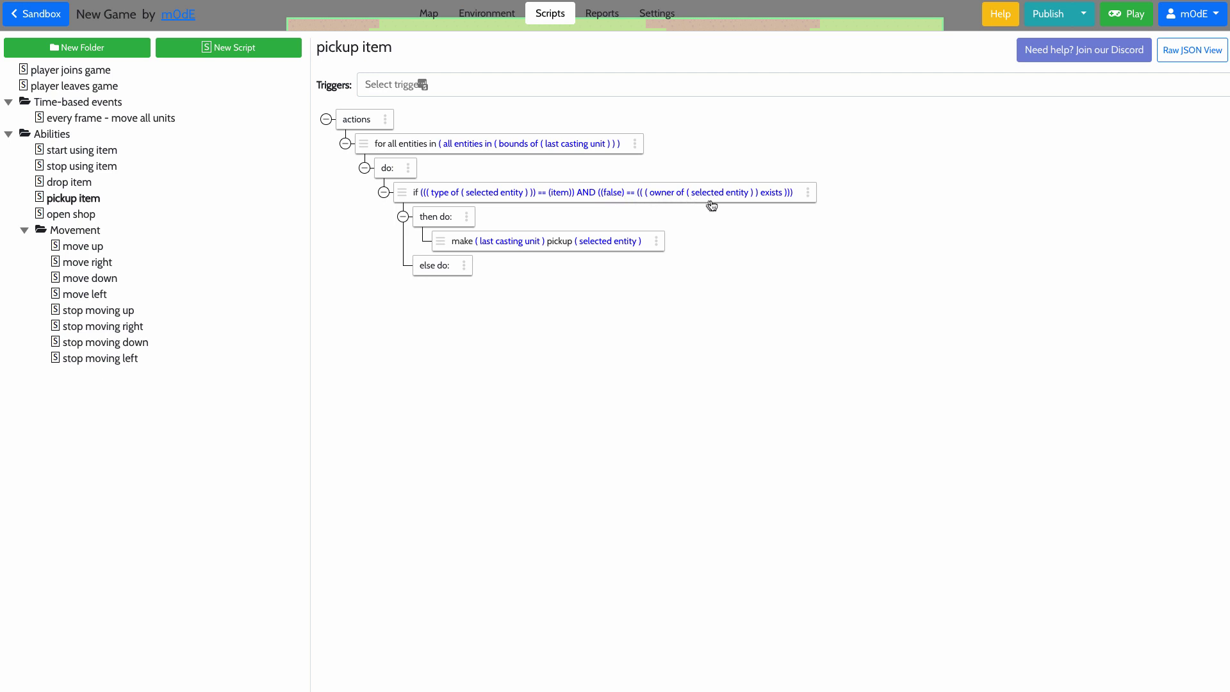
Step: Examine the if condition of the pickup item script, including its owner-exists boolean comparison, and leave it without saving
left_click(770, 206)
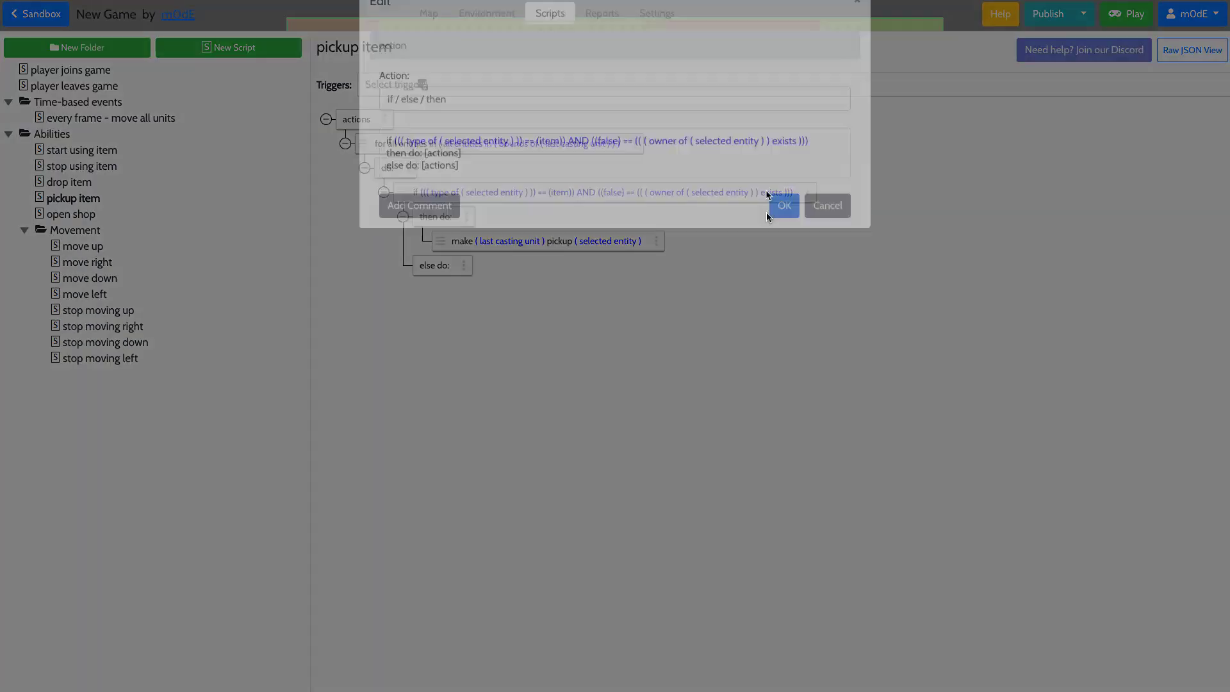
left_click(686, 172)
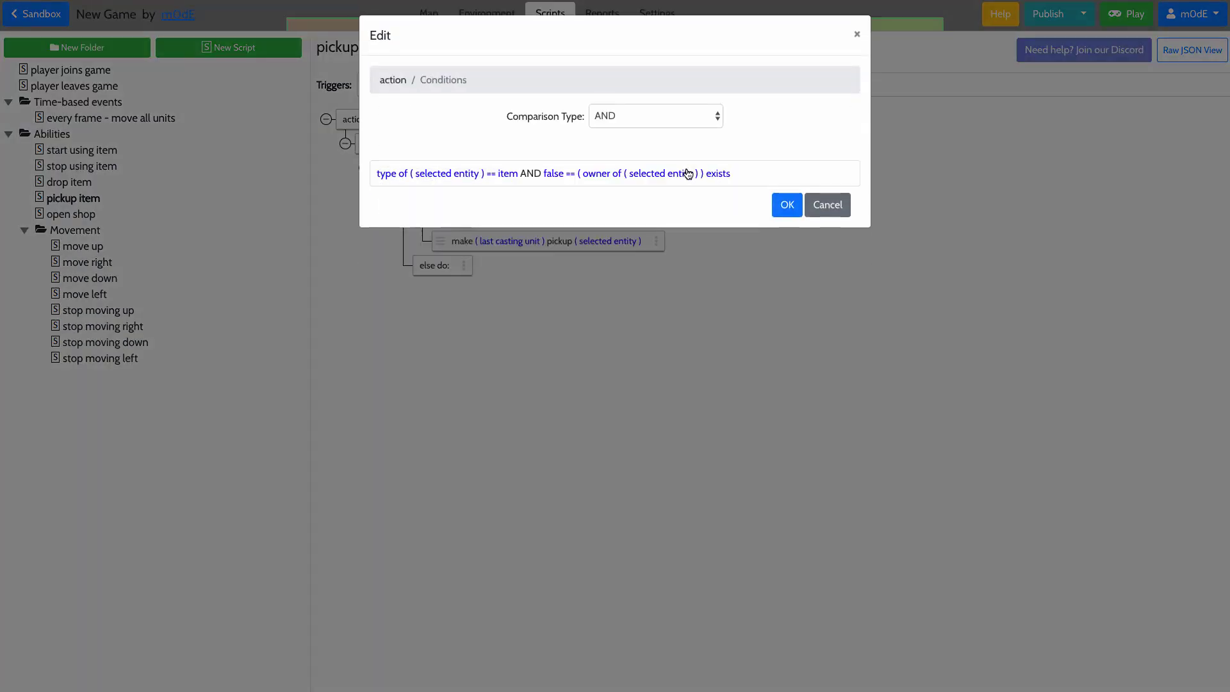
left_click(587, 174)
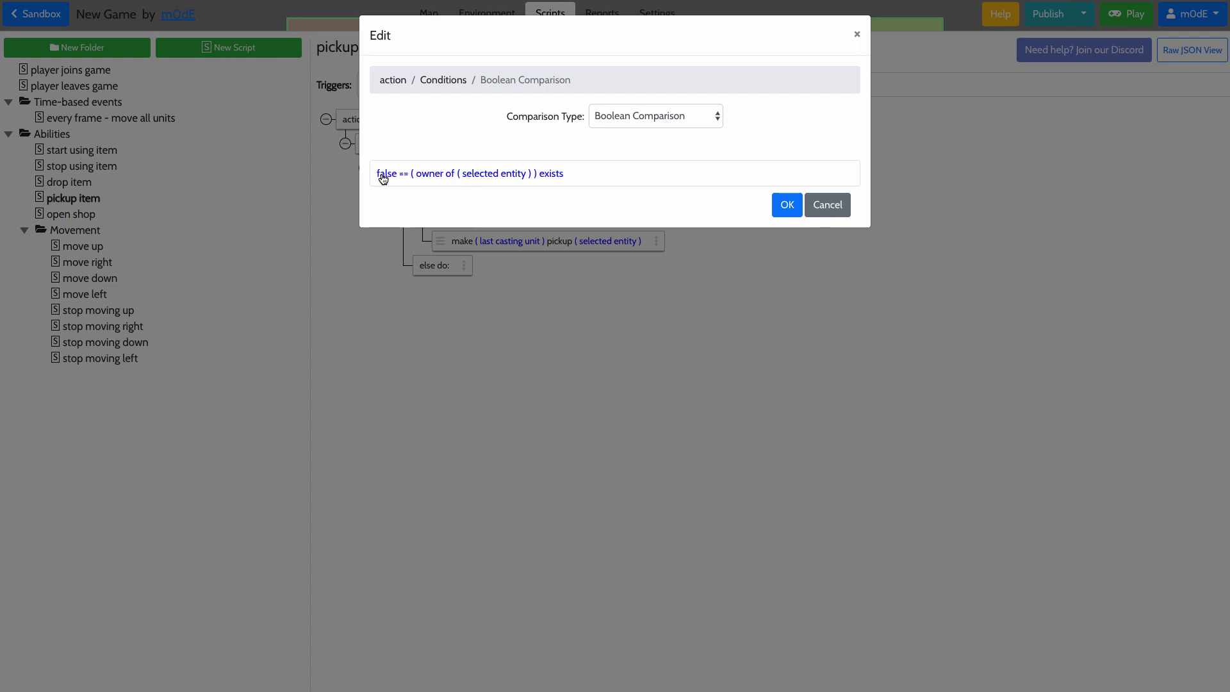
left_click(830, 209)
left_click(830, 207)
left_click(838, 240)
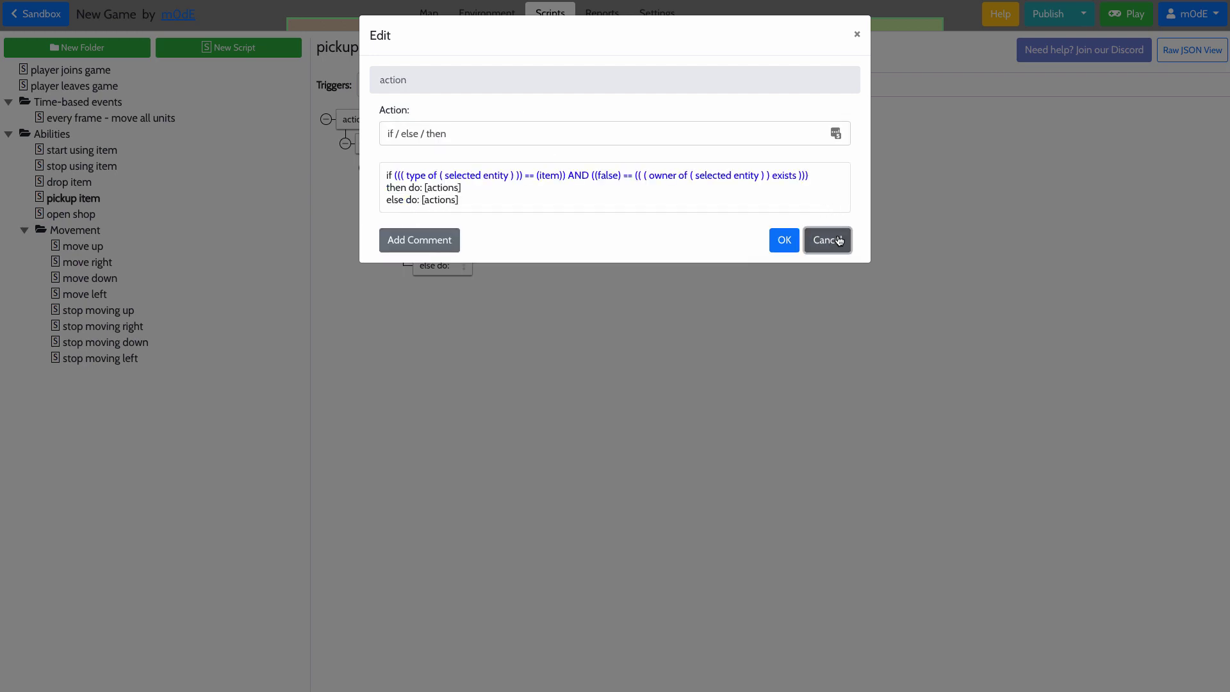
left_click(838, 240)
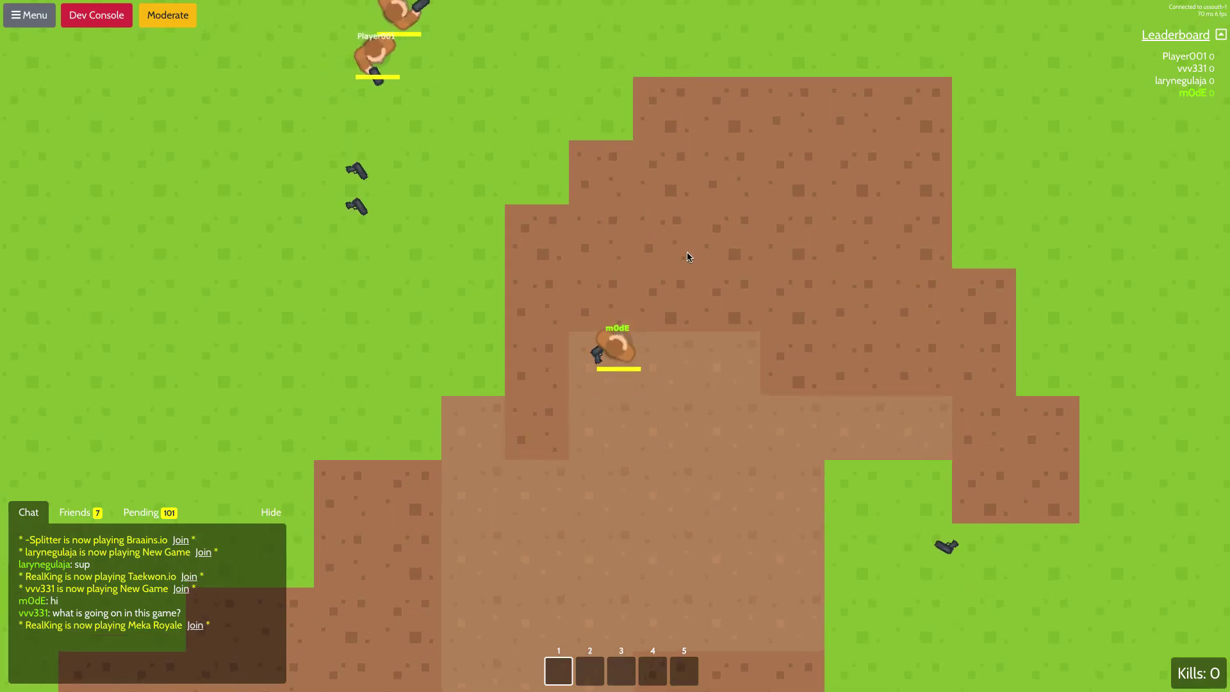
Step: Return to the running game and walk the character from the nearby dropped gun to the gun on the eastern grass
key("s")
key("d")
key("w")
key("a")
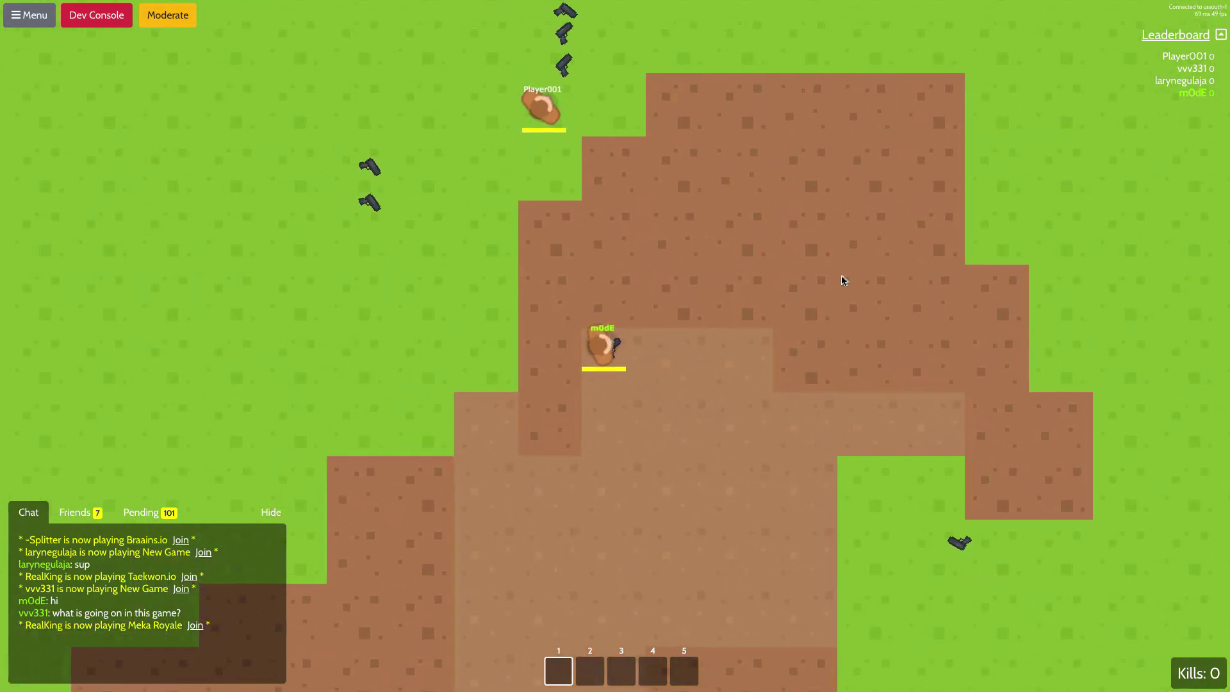
key("d")
key("s")
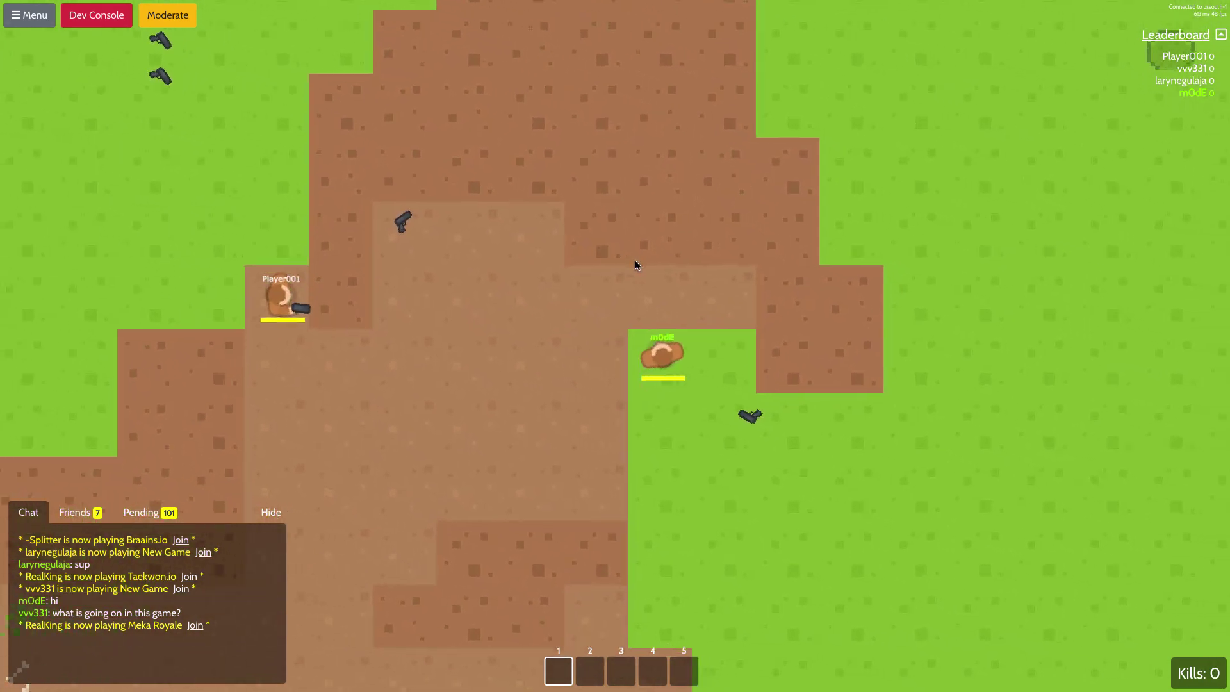
key("a")
key("w")
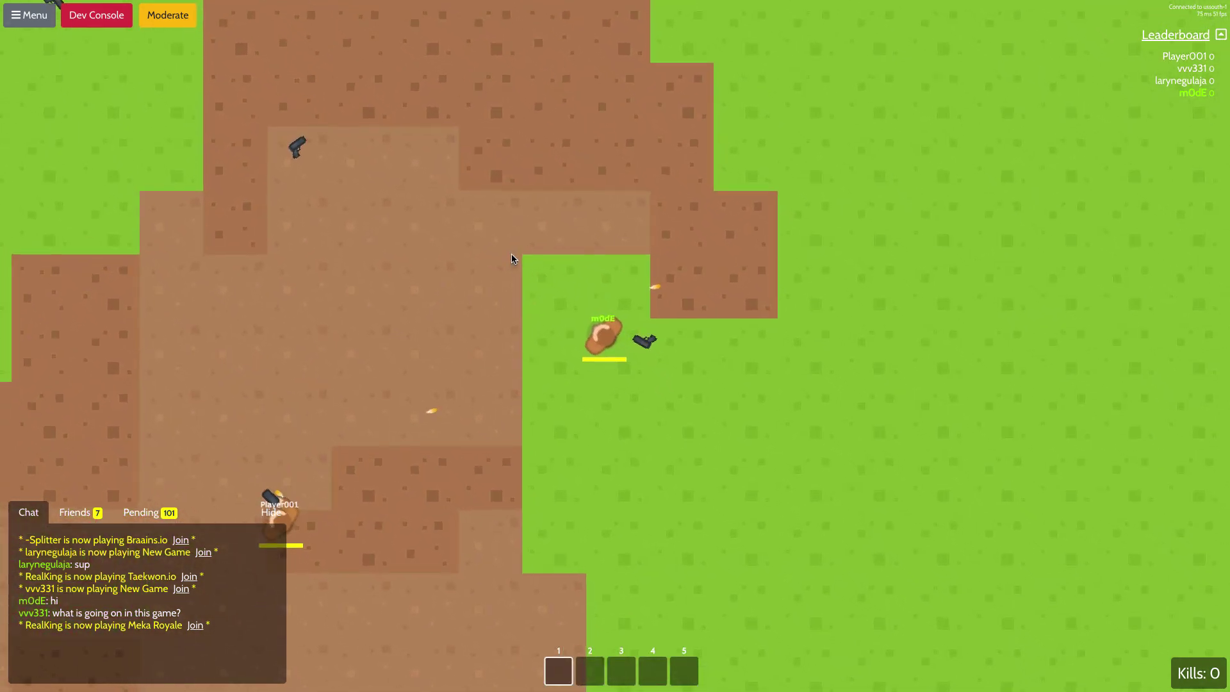
Step: Walk the character northwest across the dirt area onto the grass, equipping a gun
key("a")
key("w")
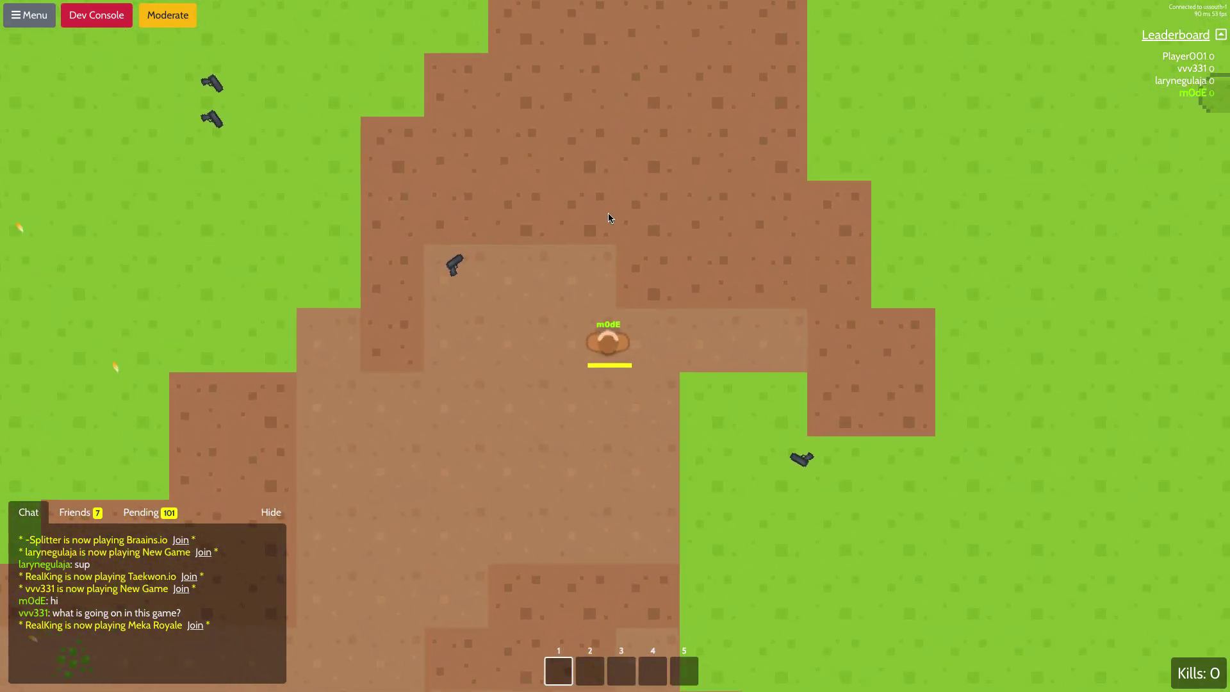
key("a")
key("w")
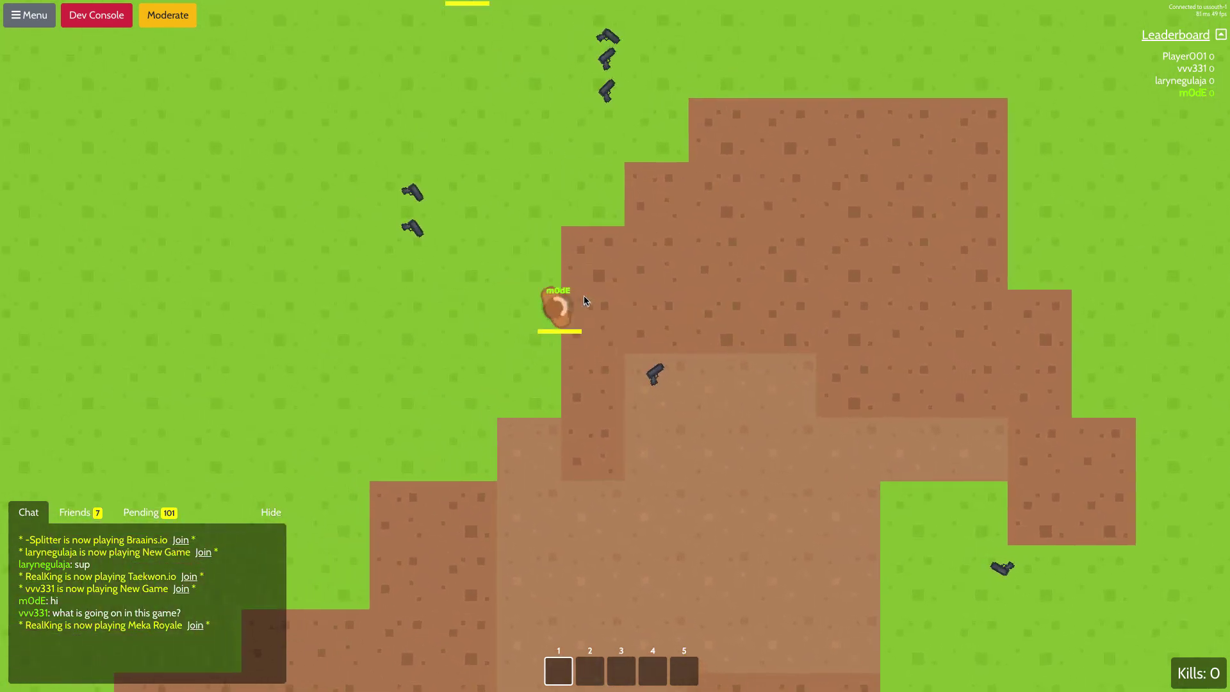
key("a")
key("w")
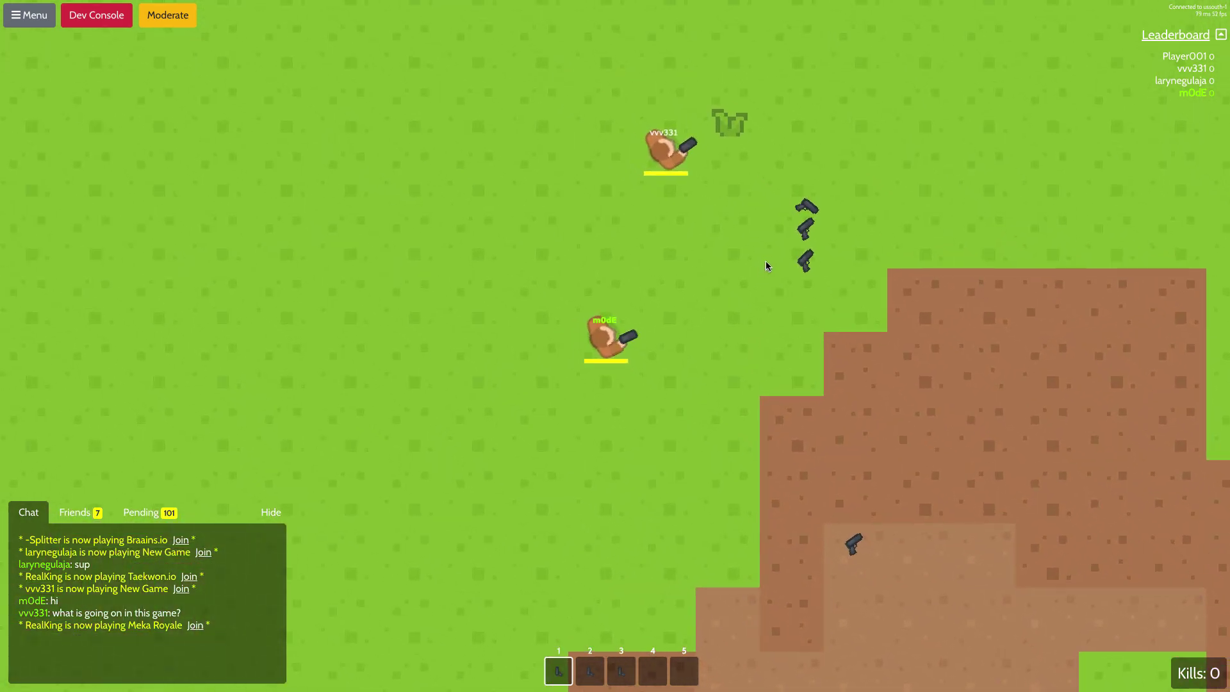
Step: Carry the gun past the three dropped guns, circle back over the dirt edge, and drop it on the grass
key("d")
key("w")
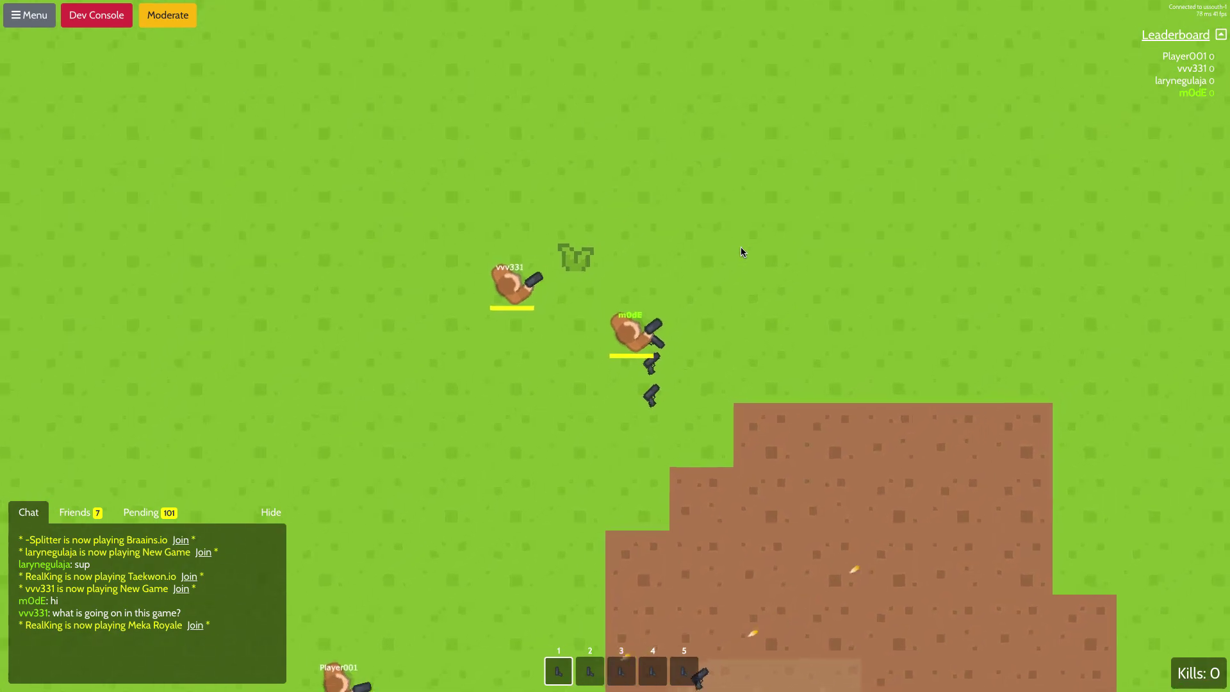
key("s")
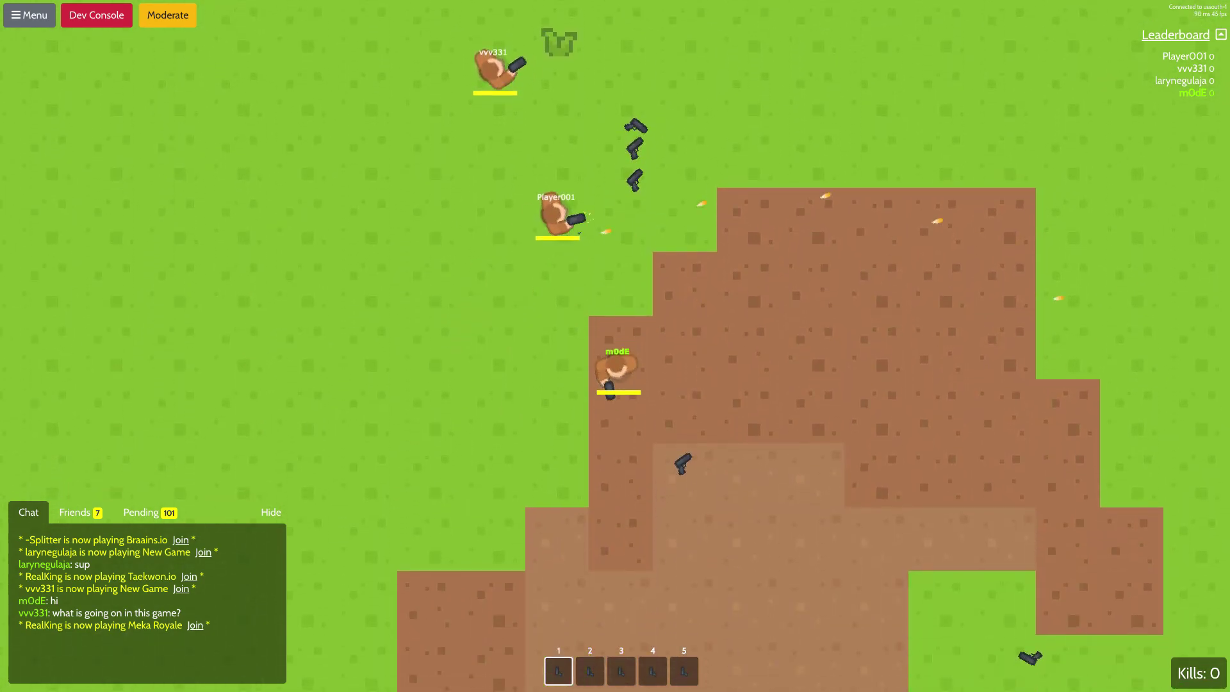
key("a")
key("w")
key("a")
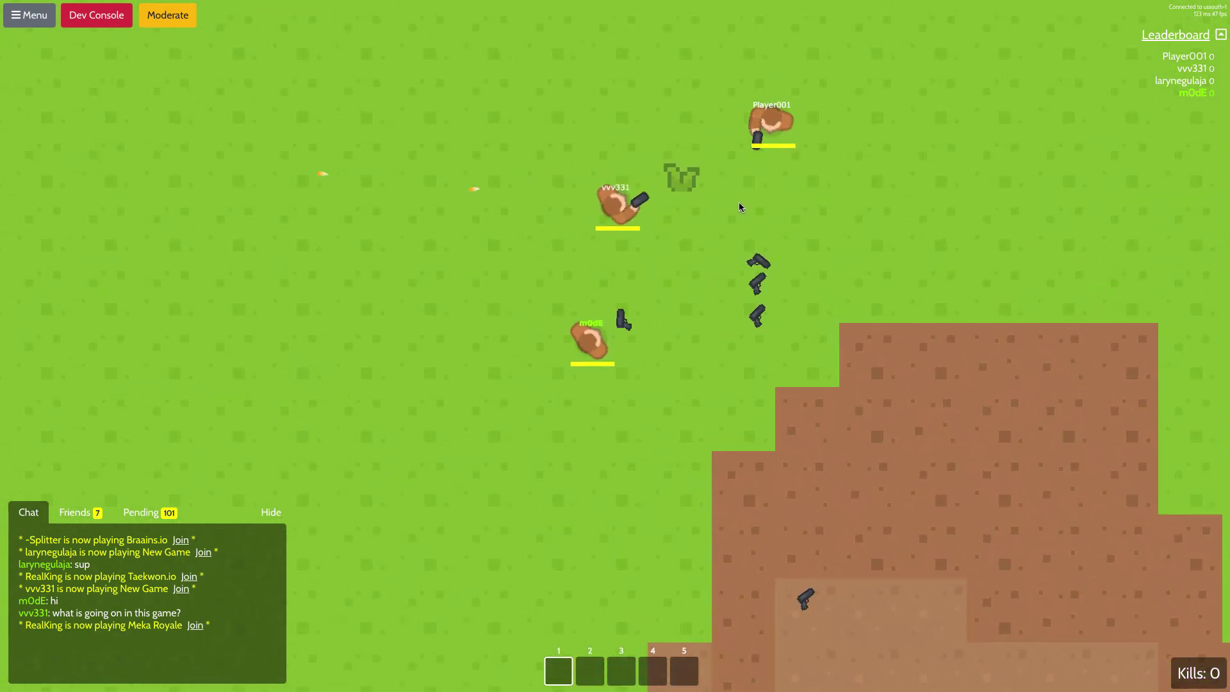
Step: Pick the dropped gun back up, carry it southwest, and drop it on the grass
key("d")
key("w")
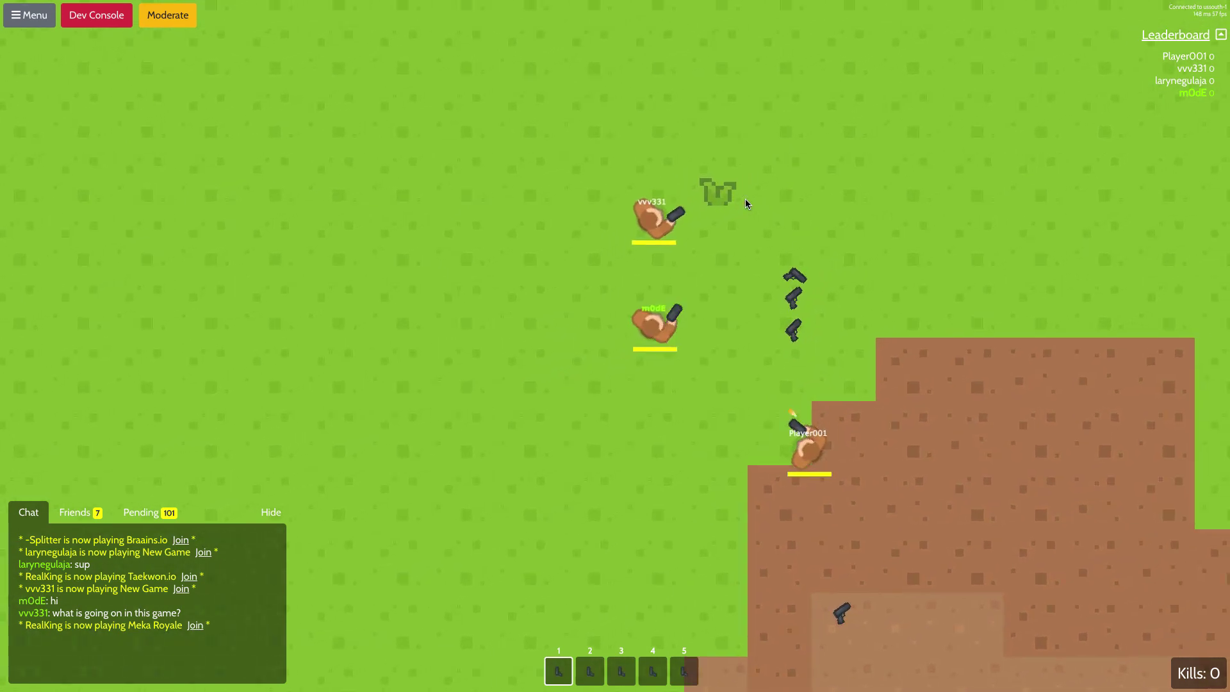
key("a")
key("s")
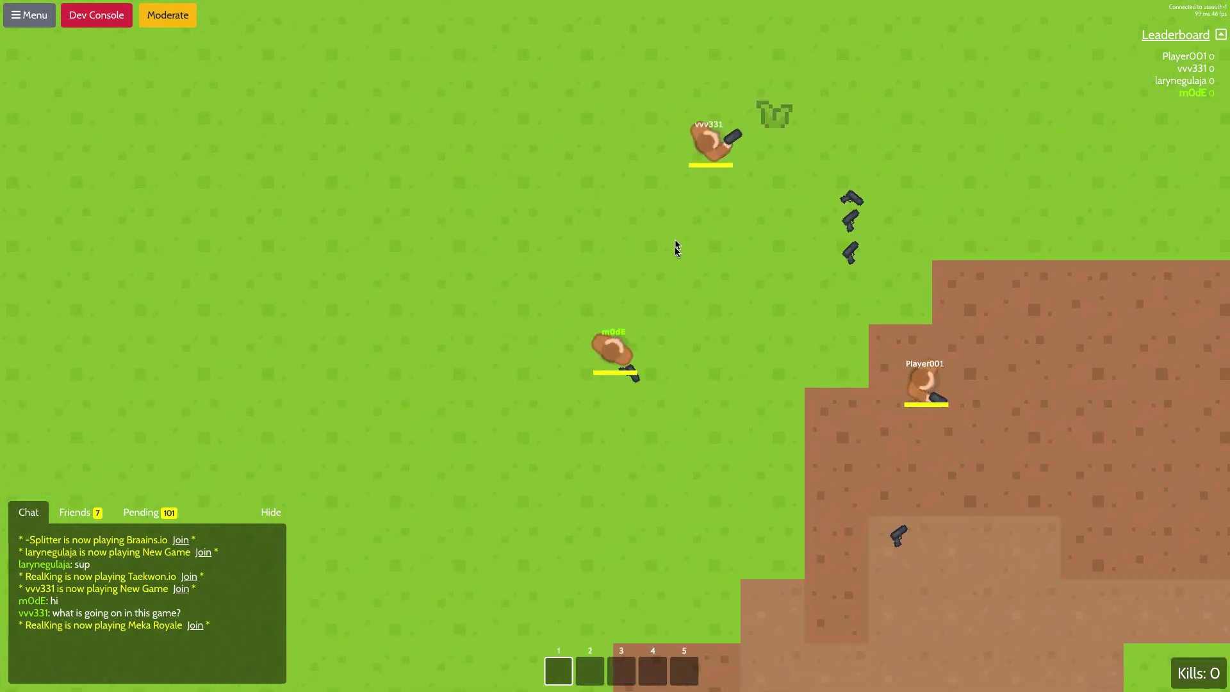
key("g")
Step: Circle the character over the dropped gun, pick it up, and drop it again
key("a")
key("s")
key("d")
key("w")
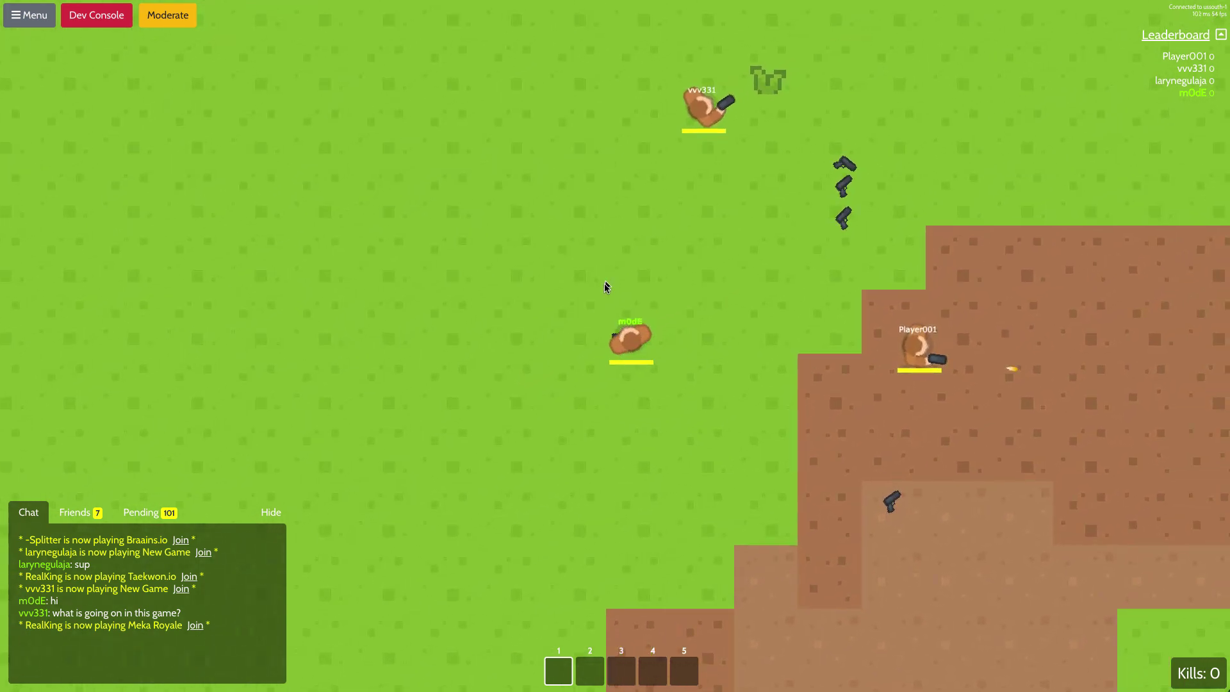
key("e")
key("s")
key("g")
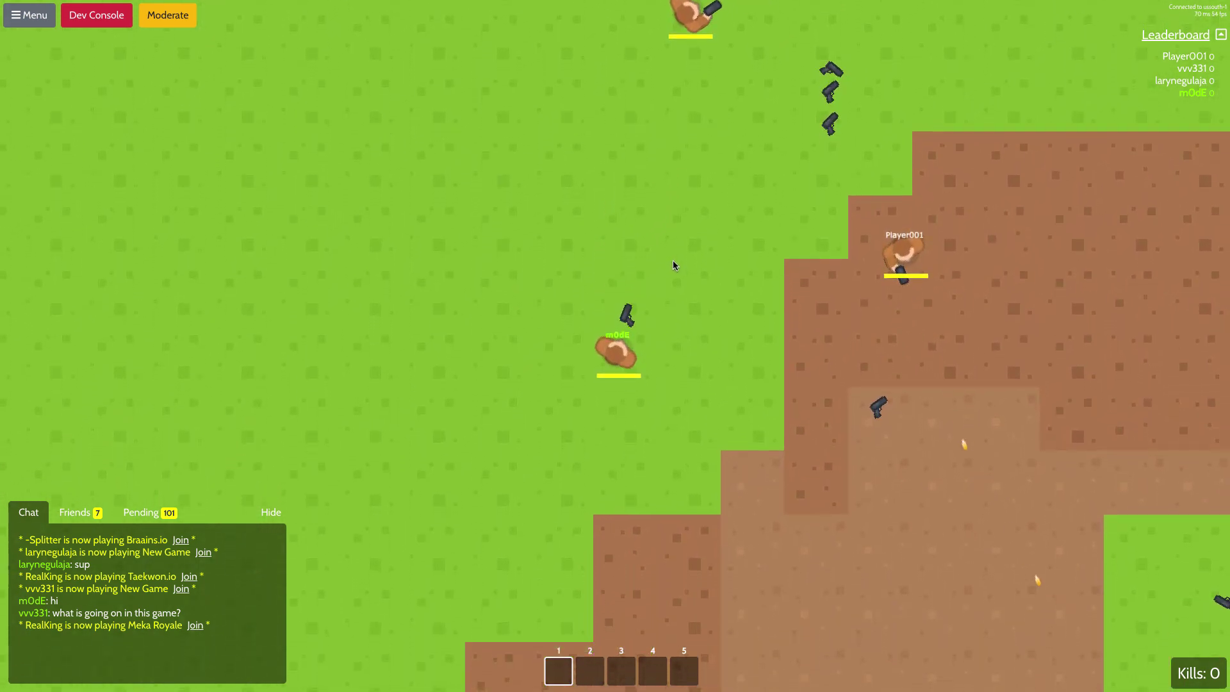
Step: Open the Main shop, get the free Glock for the character, and close the shop
key("d")
key("b")
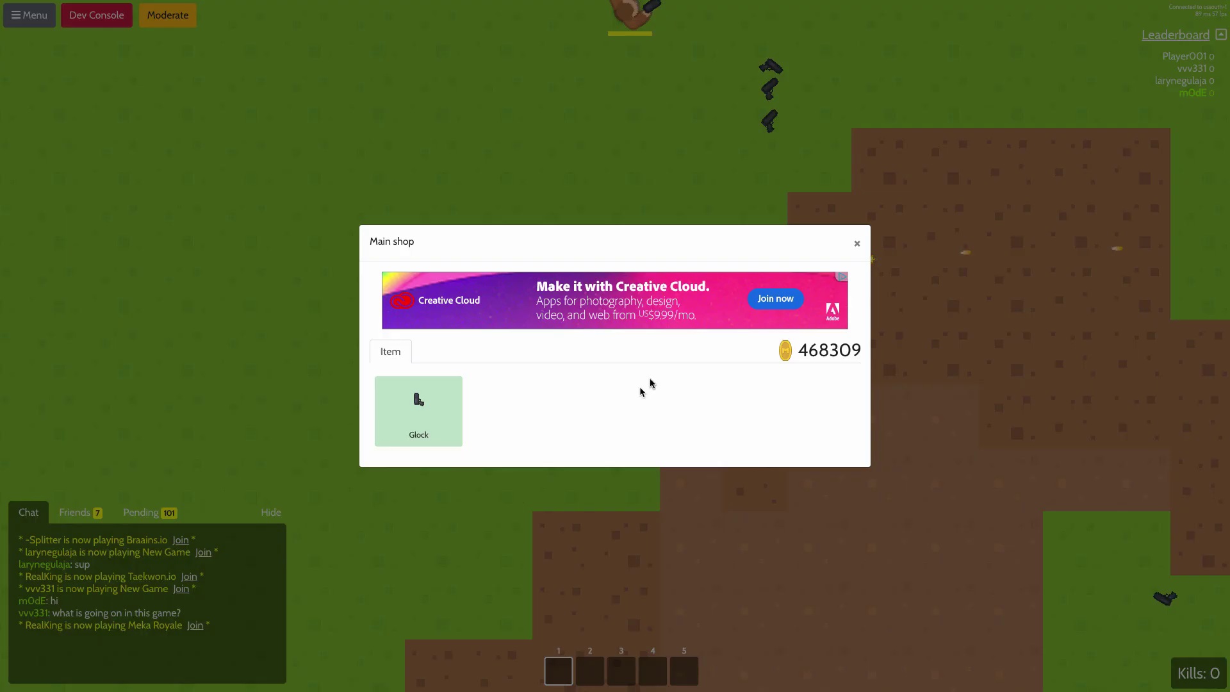
mouse_move(420, 416)
key("w")
key("a")
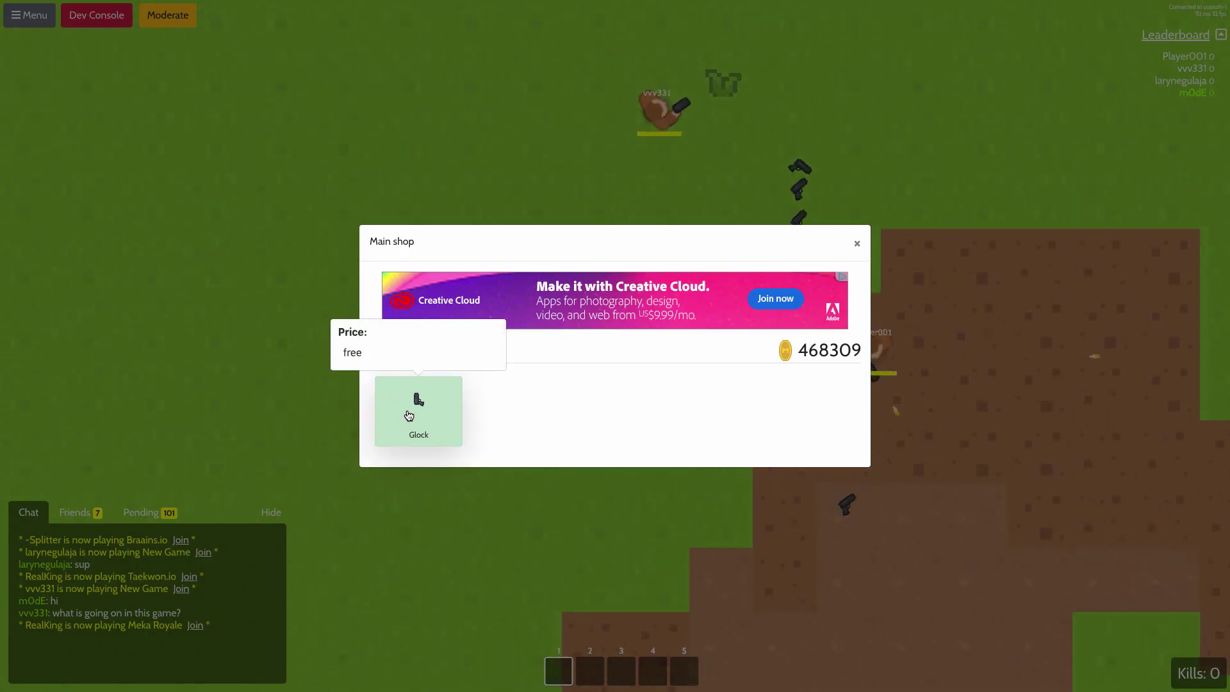
double_click(410, 415)
left_click(410, 416)
left_click(410, 415)
left_click(410, 417)
left_click(410, 416)
left_click(651, 535)
key("a")
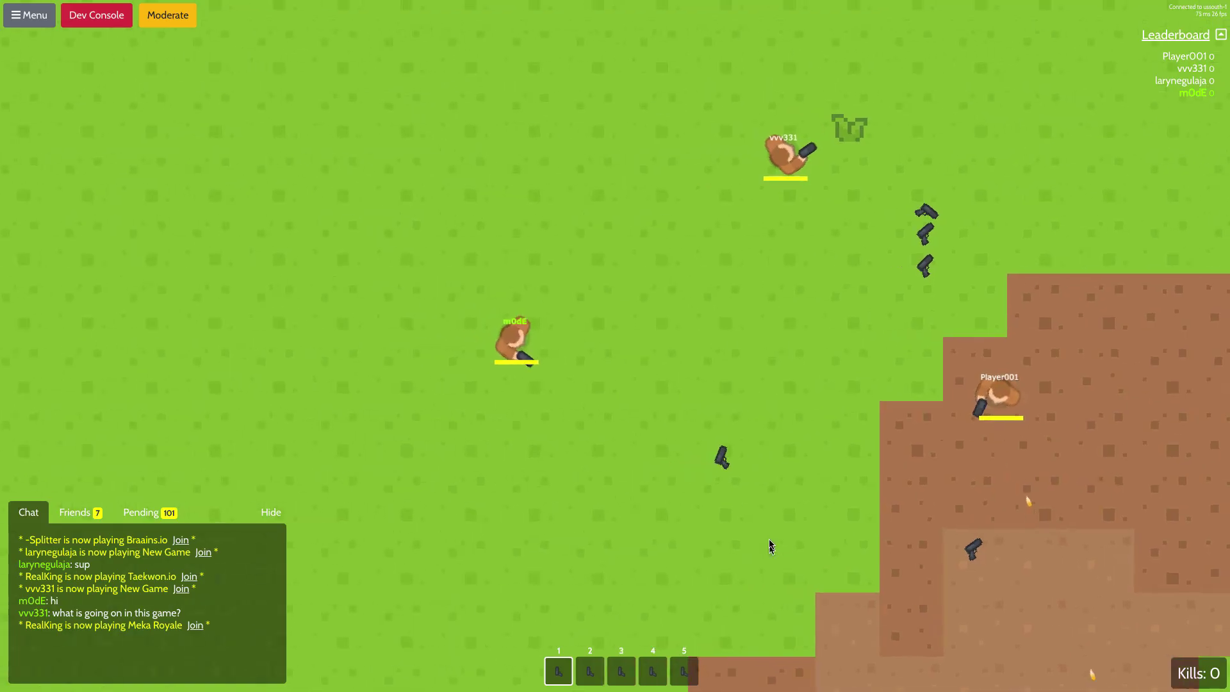
Step: Walk west with the Glock and test dropping it on the grass while moving around it
key("s")
key("a")
key("g")
key("d")
key("w")
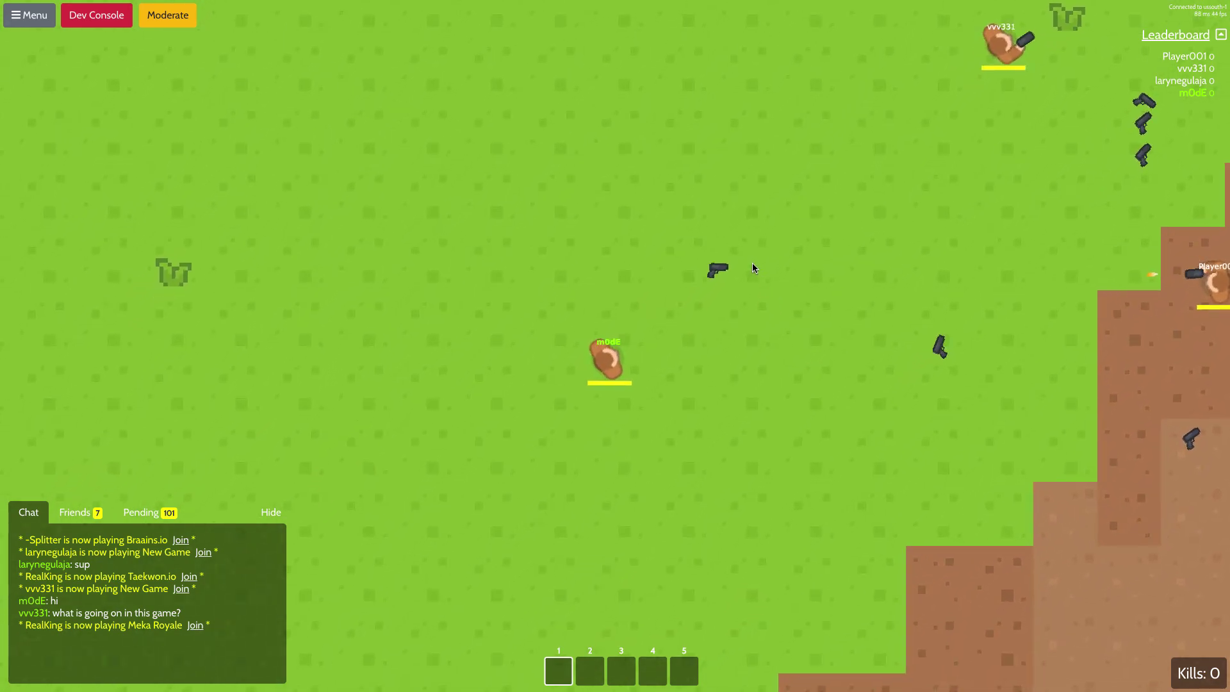
key("s")
key("g")
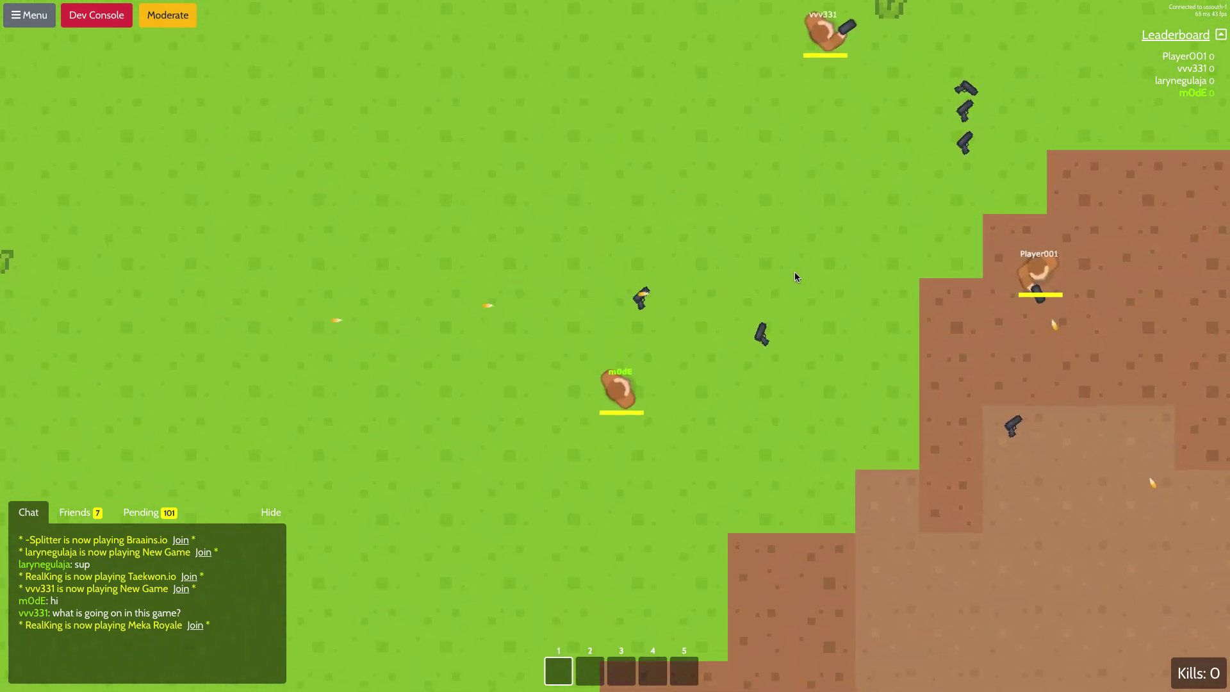
Step: Walk the character to the other dropped gun and switch back to the pickup item script in the editor
key("d")
key("w")
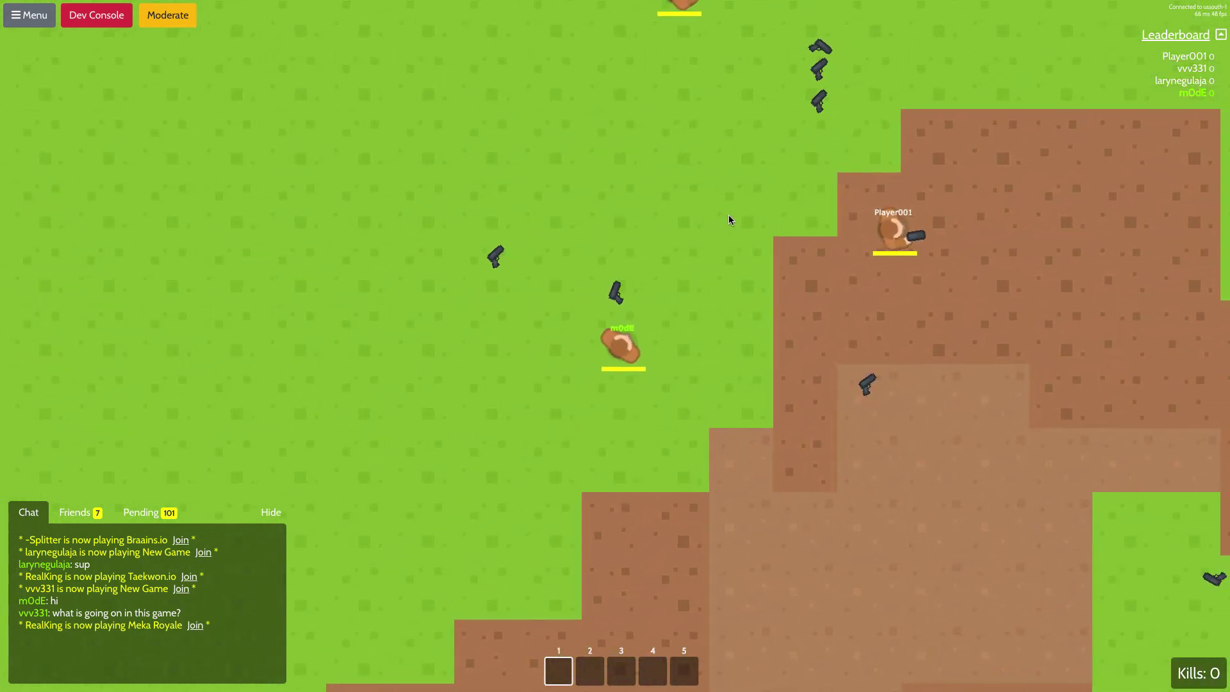
key("ctrl+Tab")
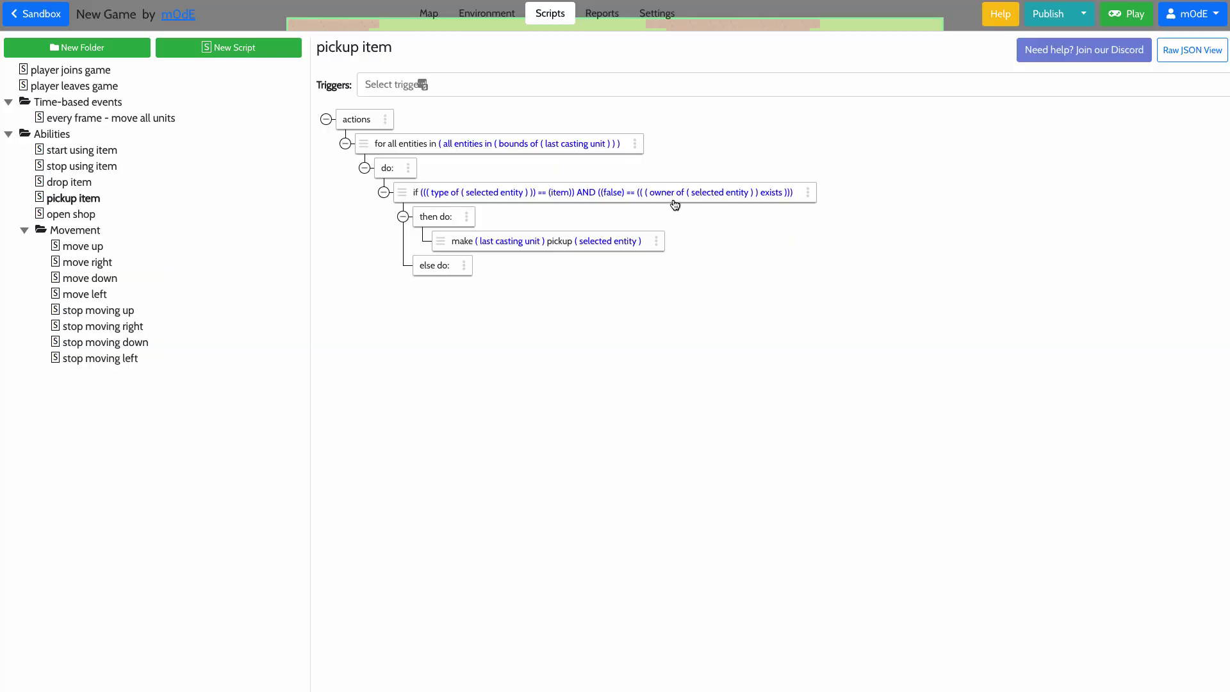